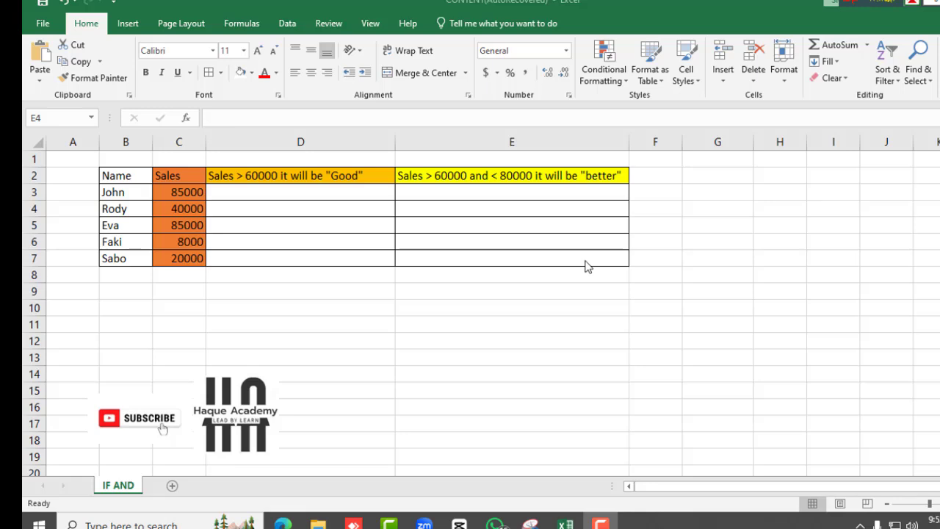
Review the names, sales figures and the two condition headers in the table
left_click(228, 194)
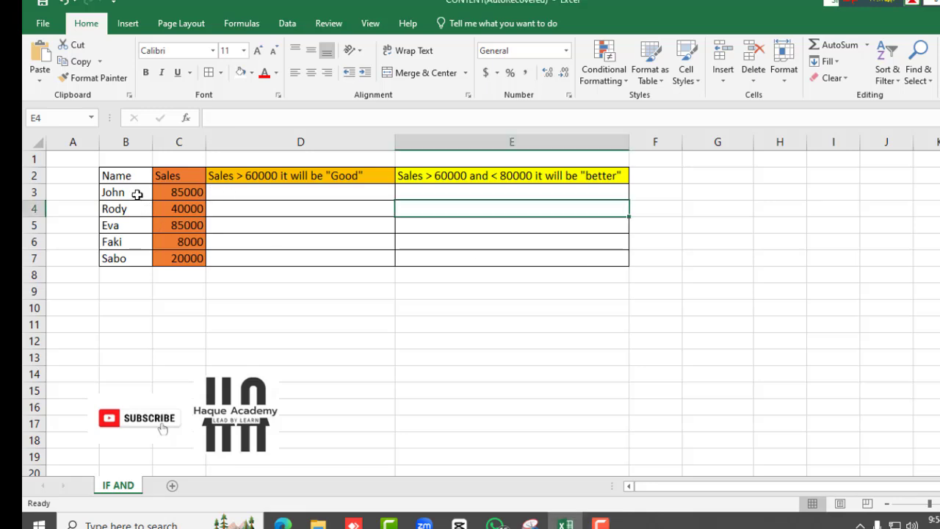
left_click_drag(127, 192, 118, 257)
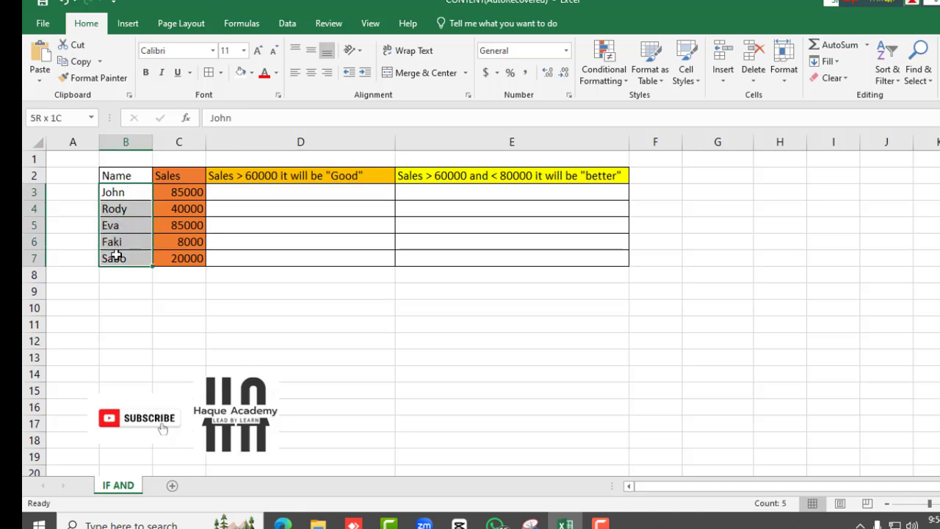
left_click_drag(134, 193, 122, 243)
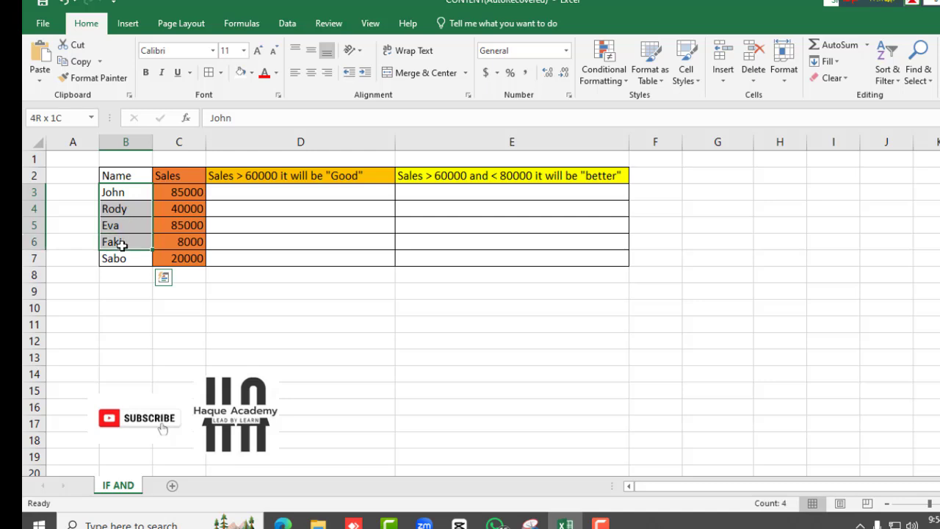
left_click_drag(157, 191, 170, 256)
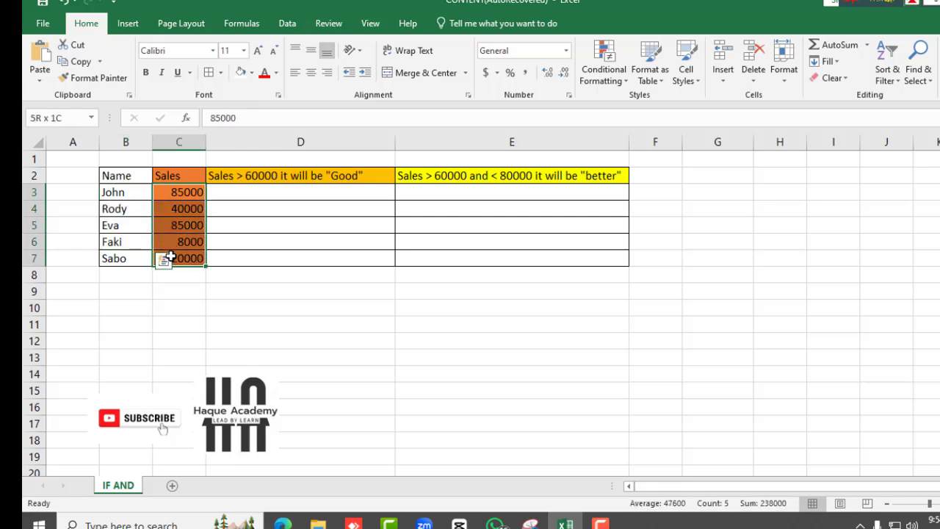
left_click(268, 210)
left_click(243, 176)
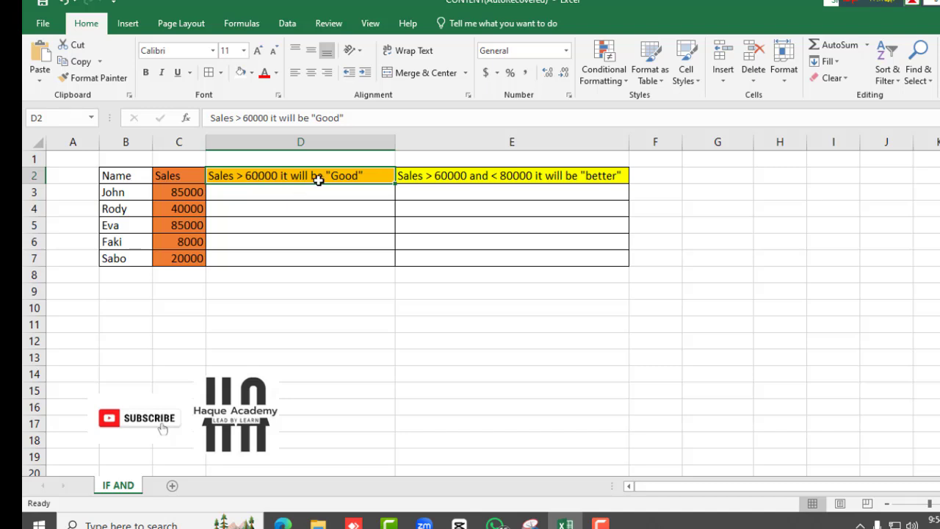
left_click(429, 175)
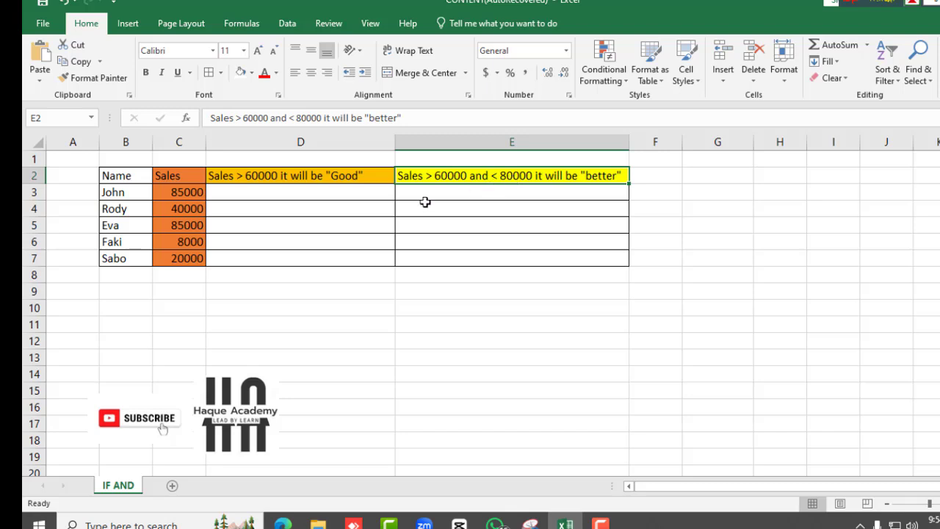
left_click(289, 190)
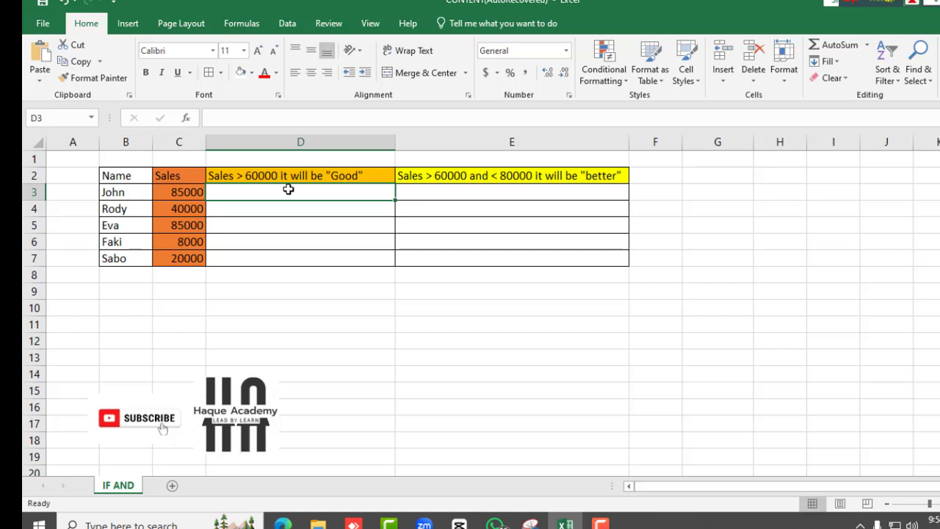
Enter =IF(C3>60000,"Good","Nothing") in D3 and fill it down through D7
double_click(238, 192)
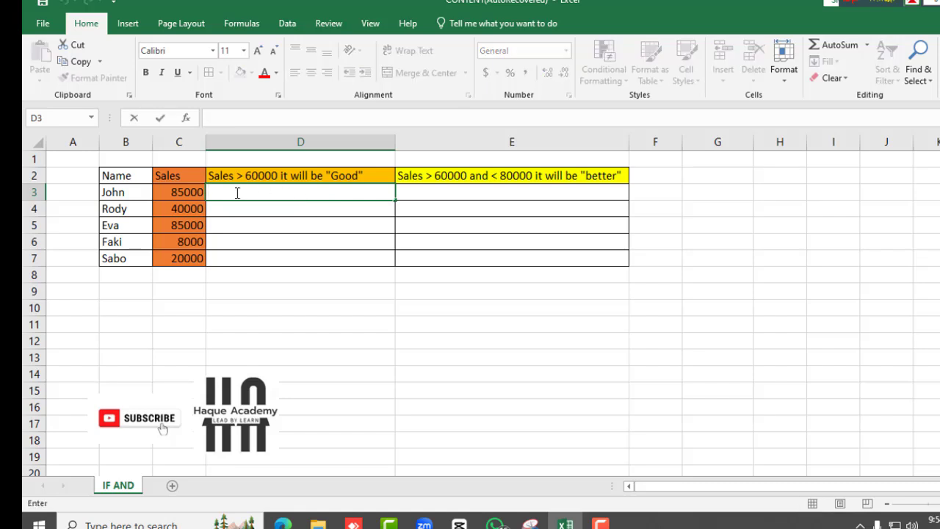
type("=if")
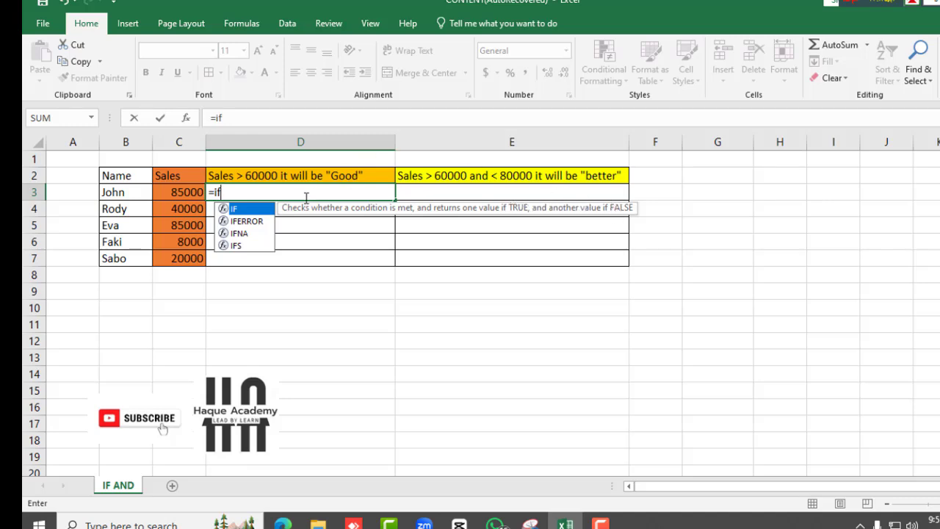
type("(")
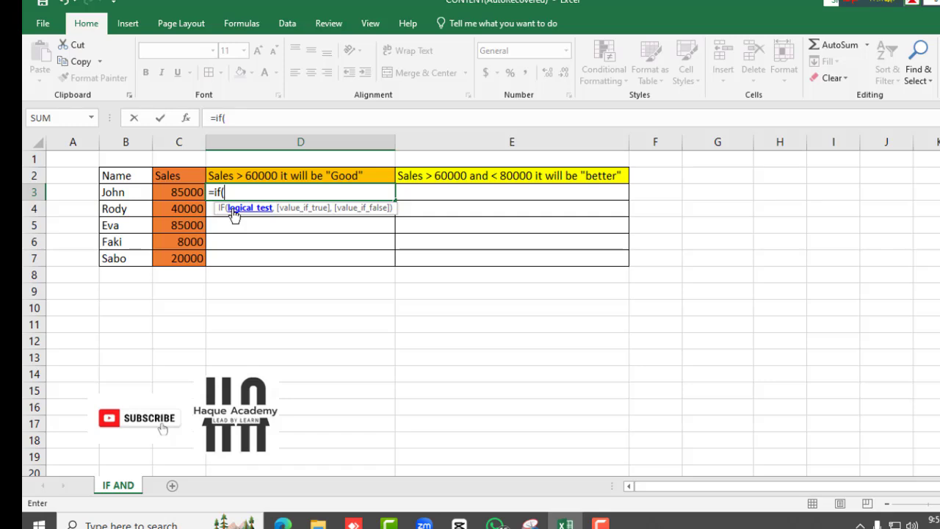
left_click(182, 191)
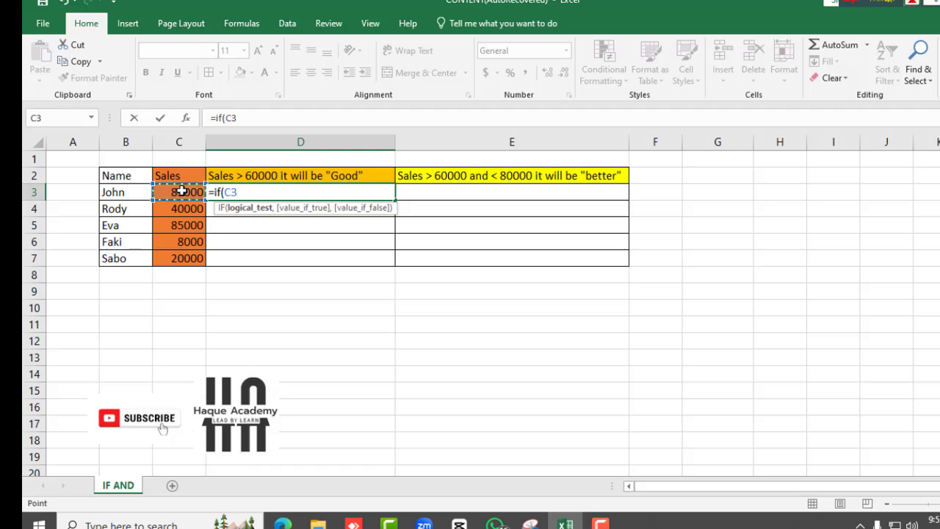
type(">")
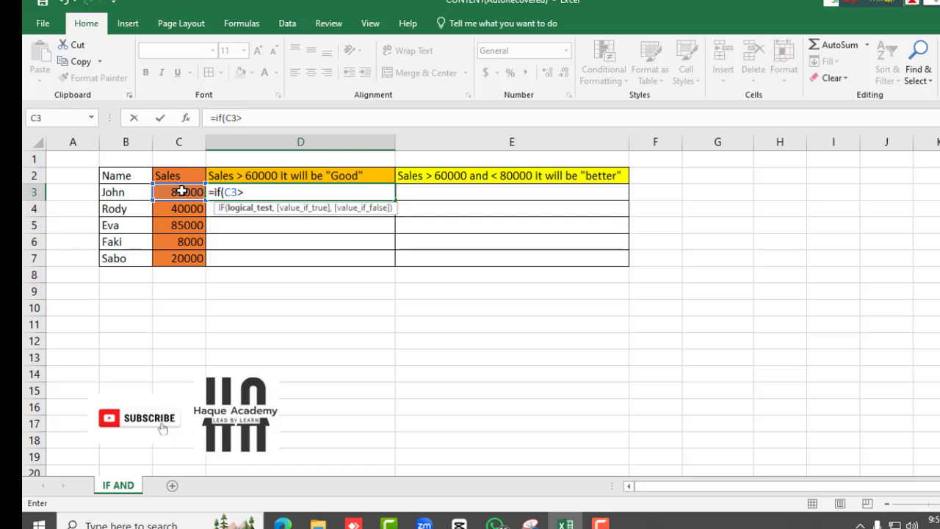
type("60000")
type(",")
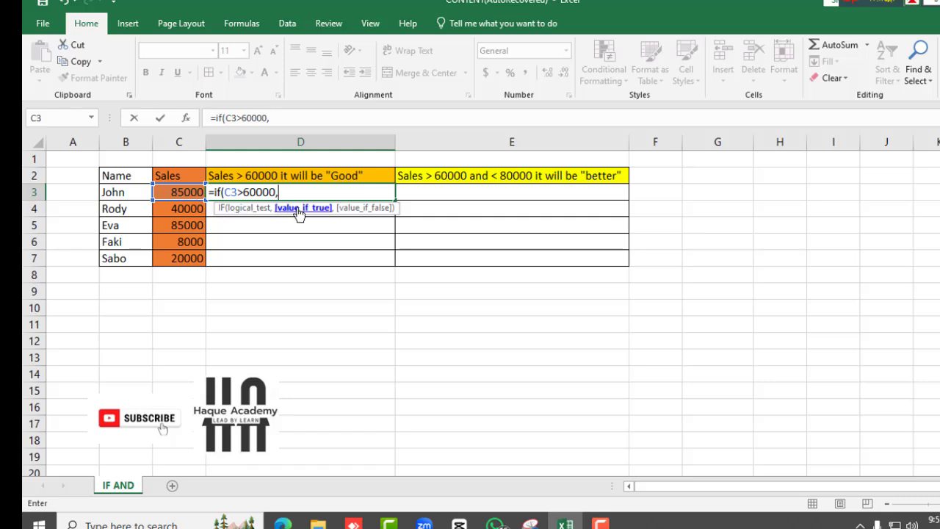
type("\"Good")
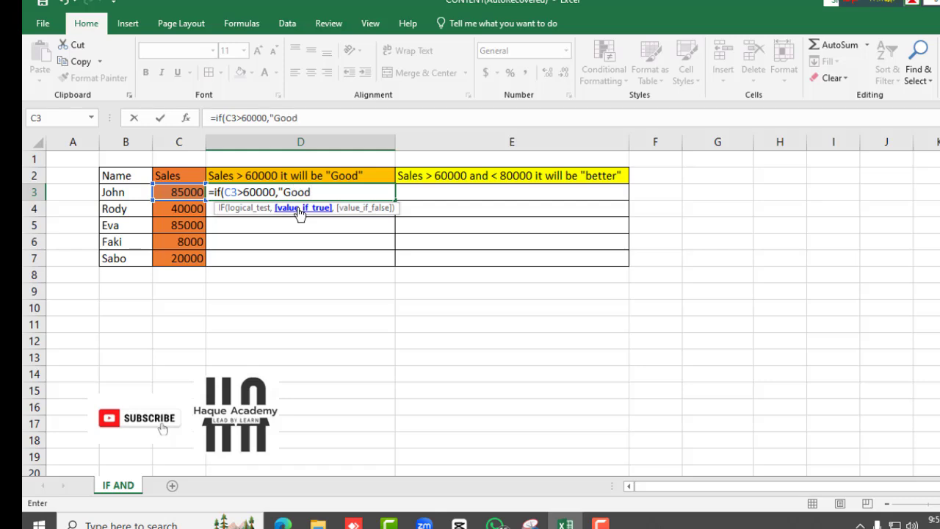
type("\",")
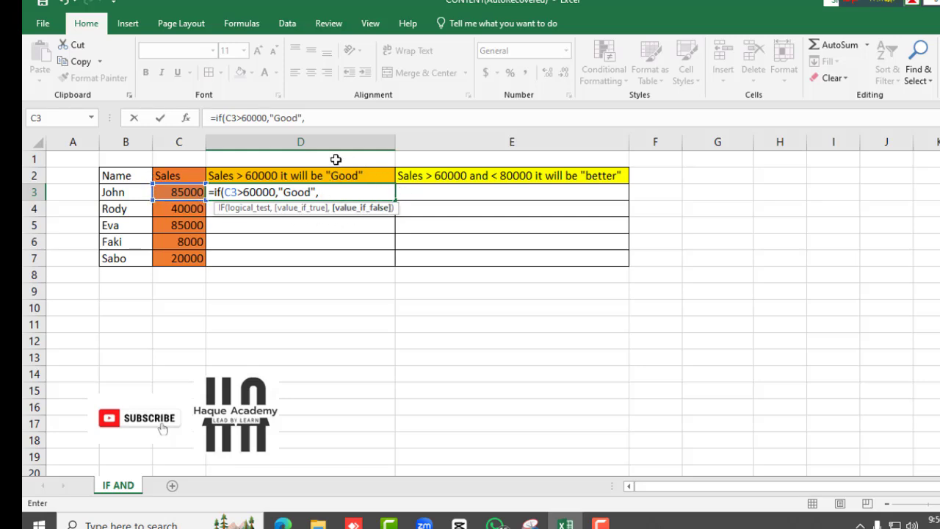
type("\"Nothing")
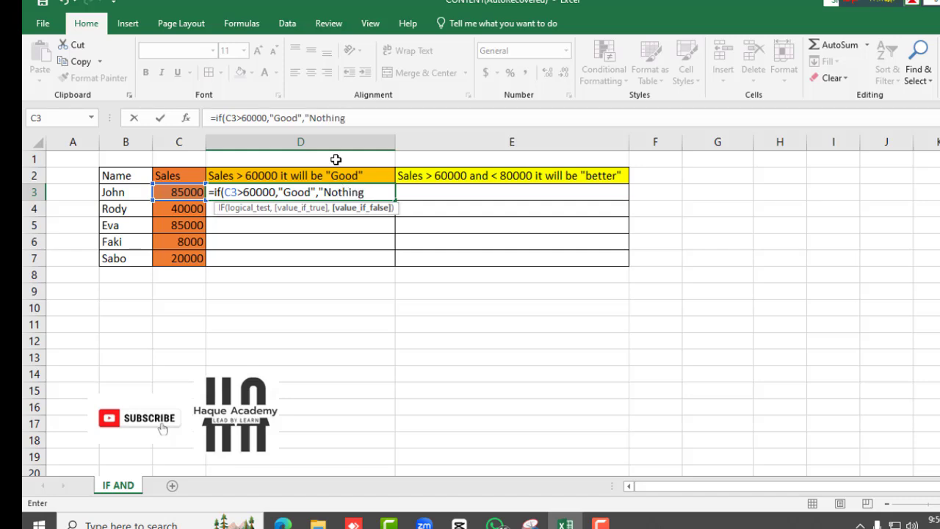
type("\")")
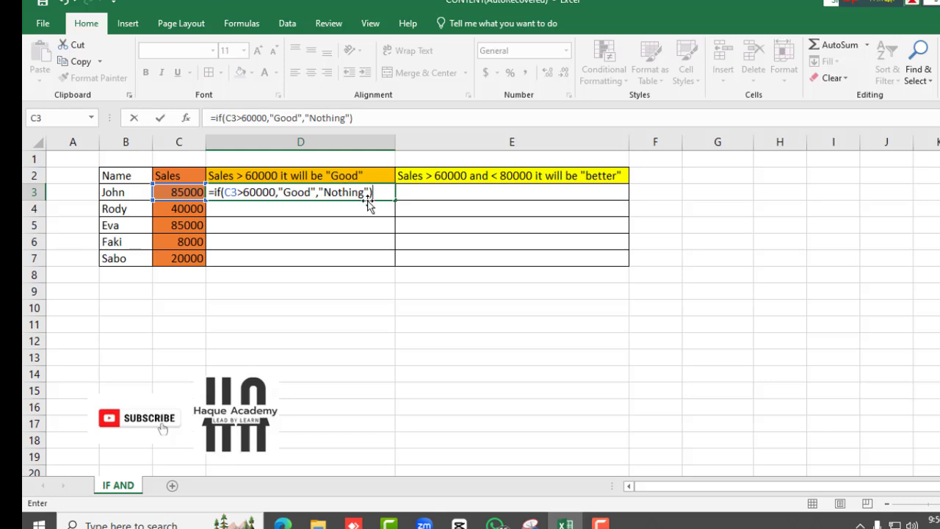
key("Return")
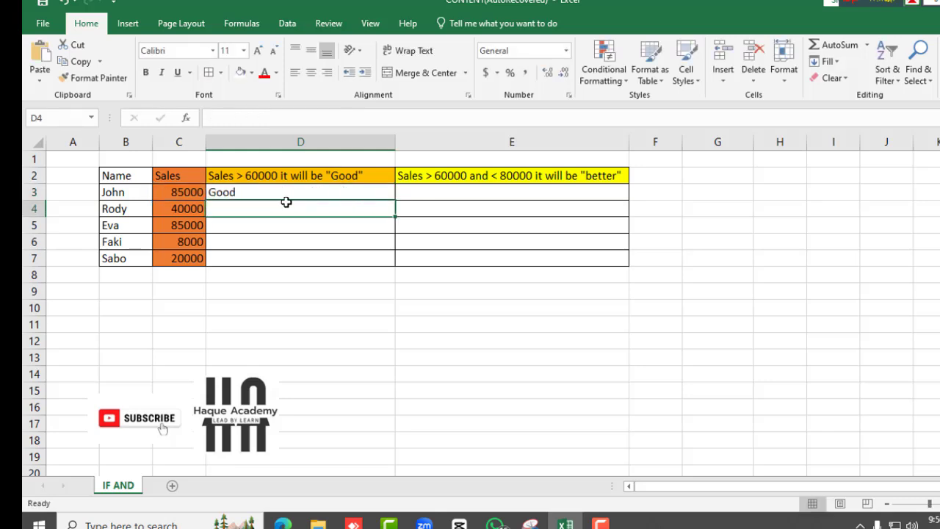
left_click(245, 191)
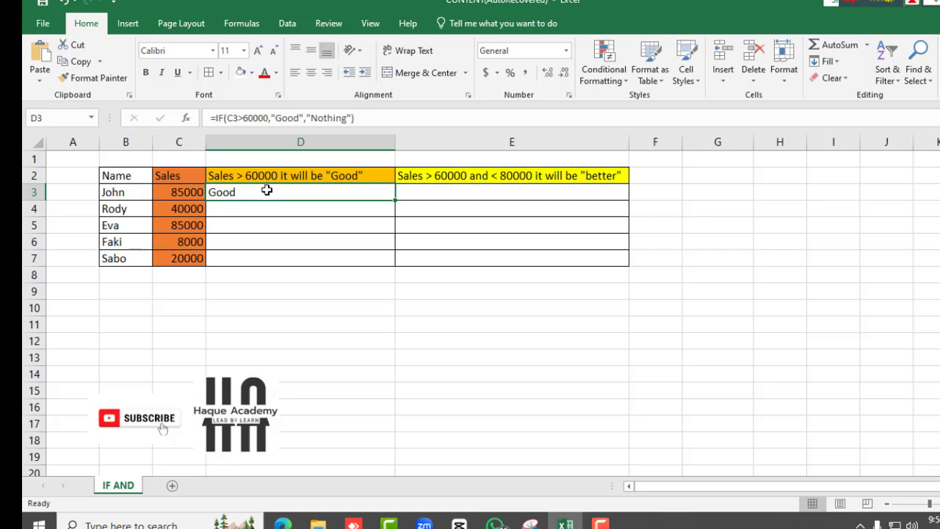
left_click_drag(397, 199, 390, 261)
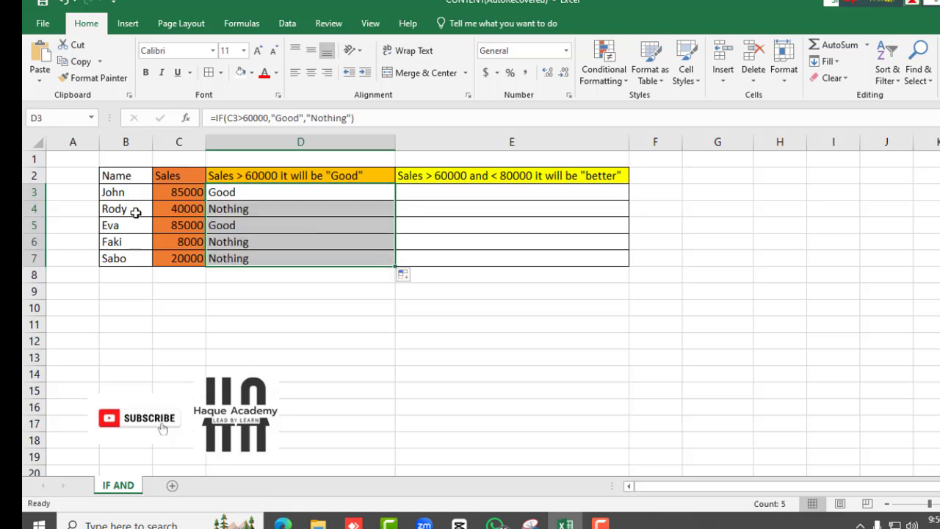
Fill the two "Good" result cells, D3 and D5, with yellow
left_click(254, 225)
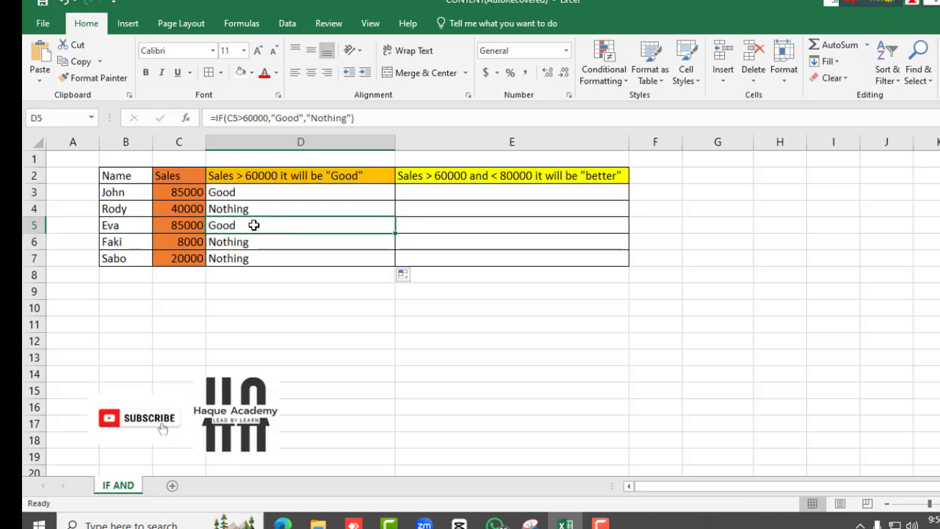
left_click(251, 73)
left_click(278, 186)
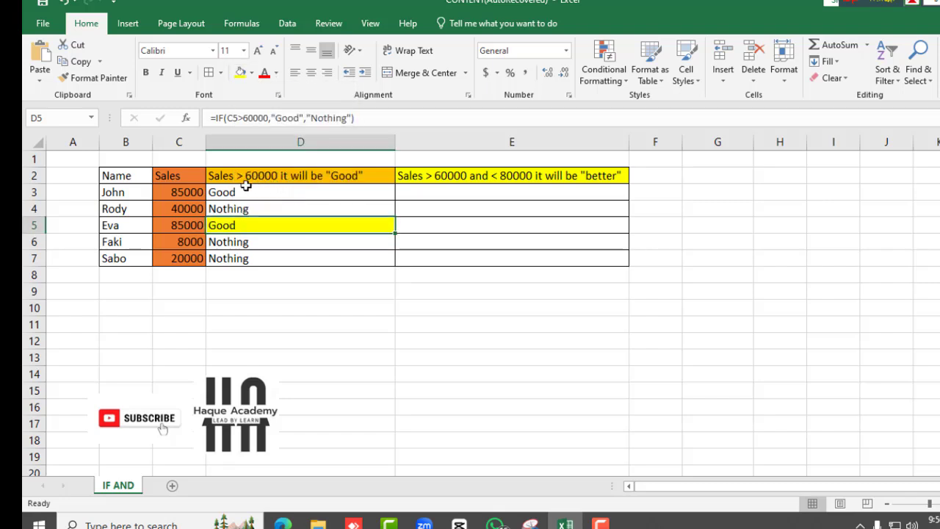
left_click(245, 190)
left_click(241, 76)
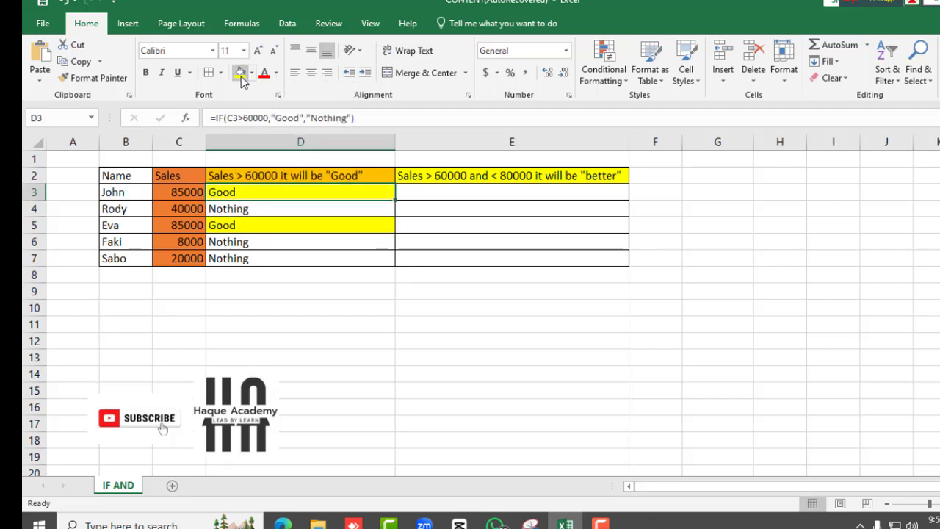
Fill the "Nothing" result cells D4, D6 and D7 with red
left_click(241, 208)
left_click(247, 241, "ctrl")
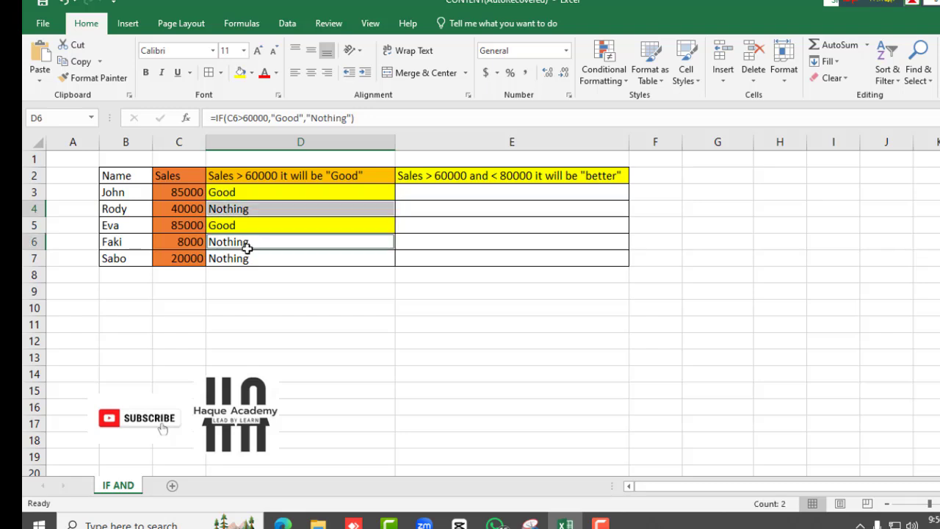
left_click(248, 258, "ctrl")
left_click(251, 73)
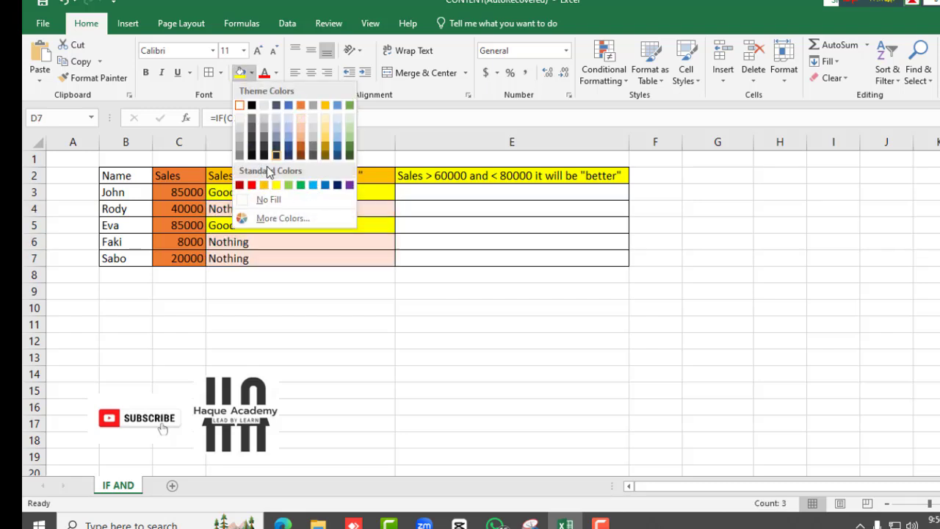
left_click(251, 185)
left_click(267, 271)
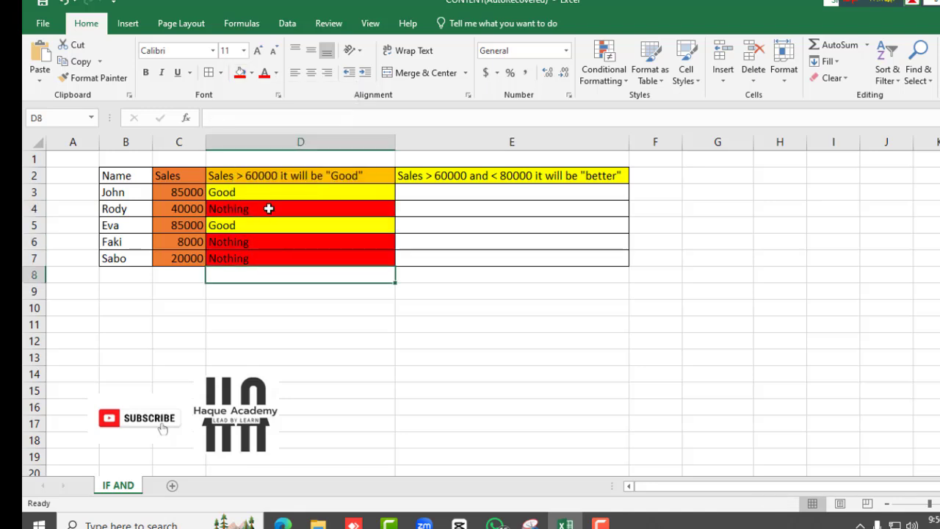
left_click(252, 191)
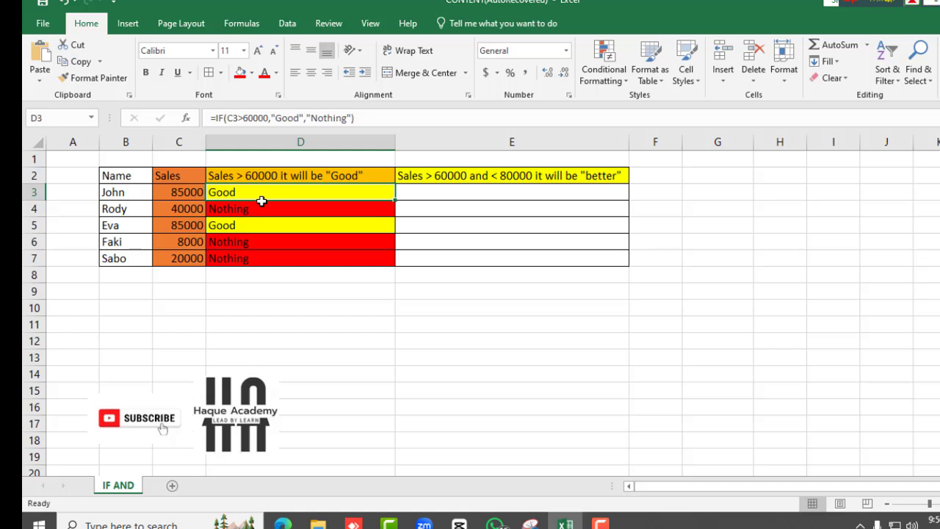
left_click(431, 195)
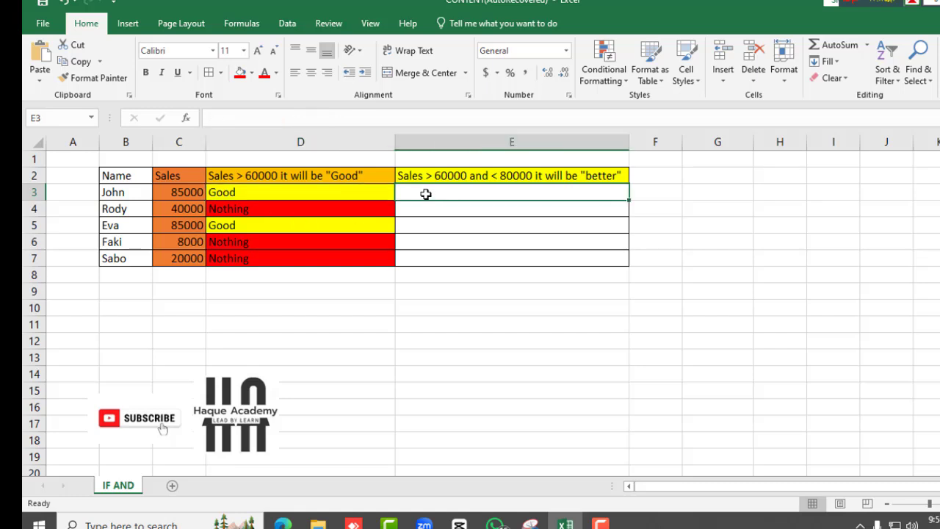
double_click(426, 194)
type("=")
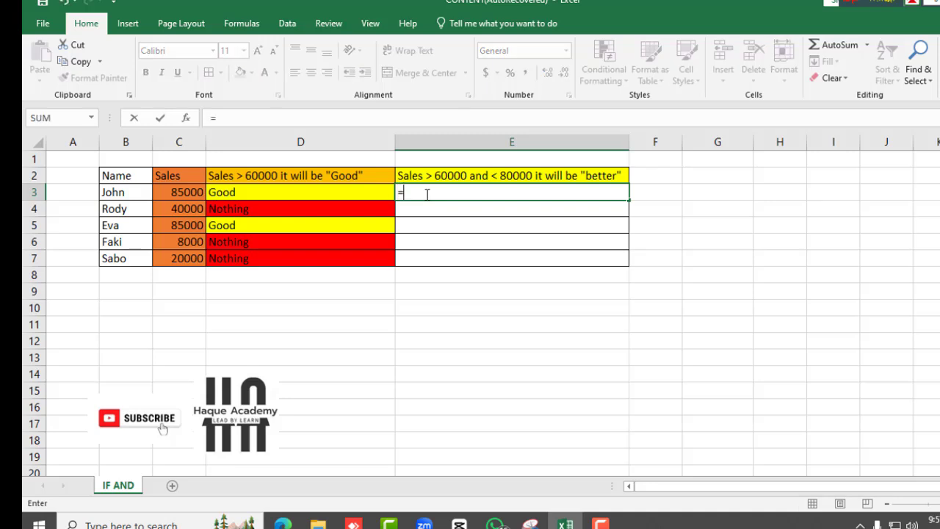
key("BackSpace")
left_click(443, 213)
left_click(434, 179)
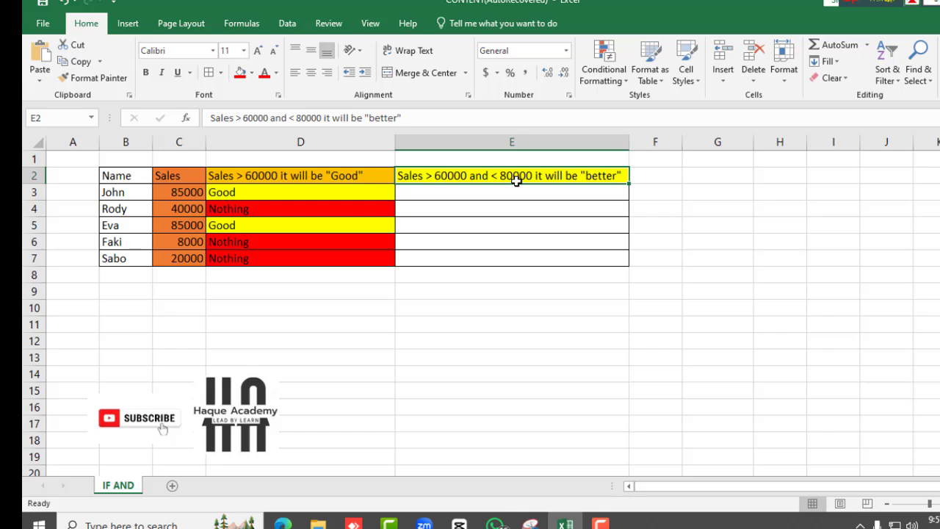
left_click(436, 195)
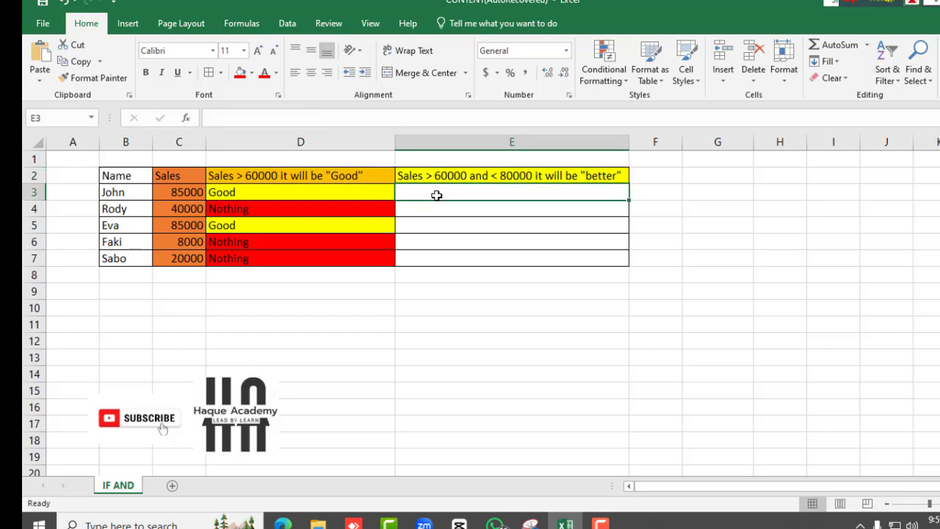
Start an IF formula in E3 testing C3>60000 and wrap that test inside an AND function
double_click(435, 194)
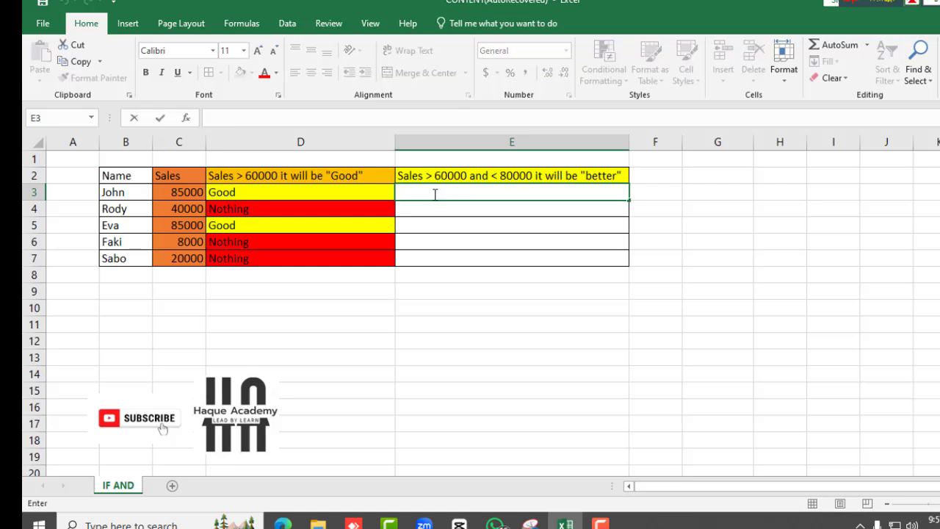
type("=if")
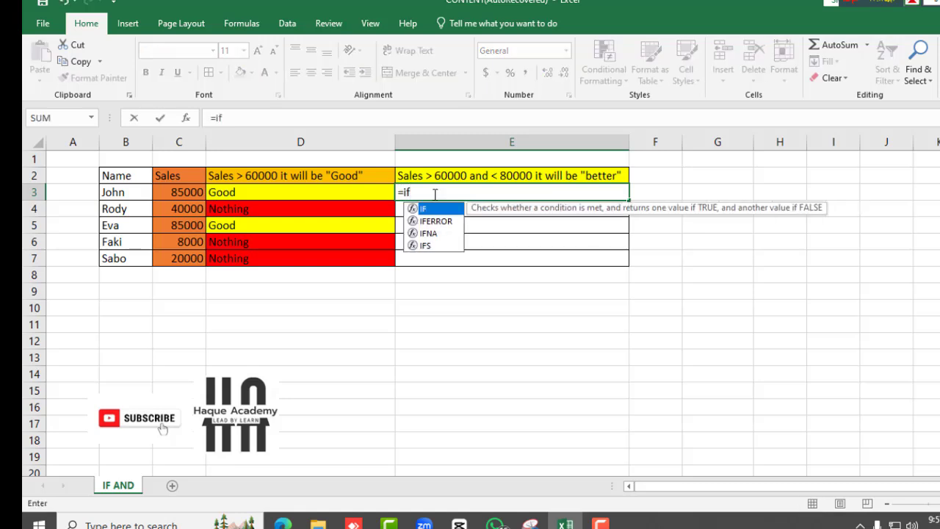
type("(")
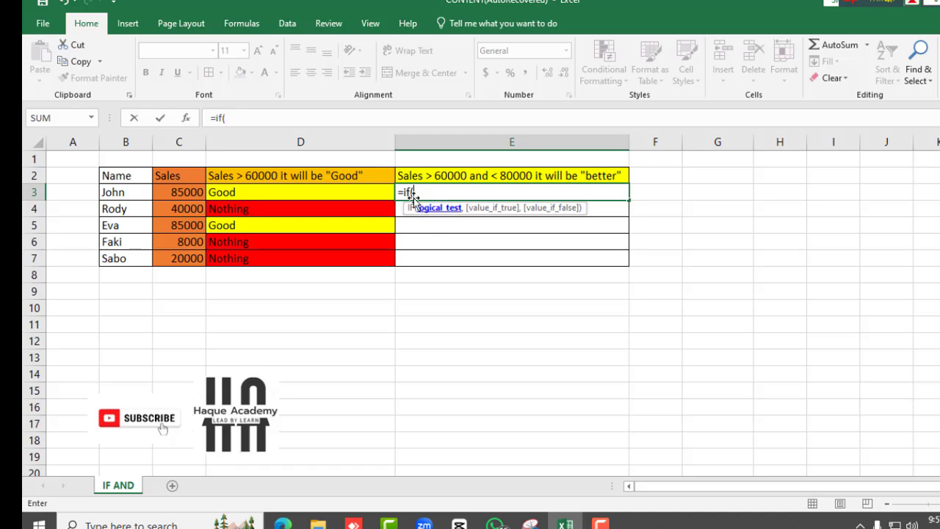
left_click(189, 192)
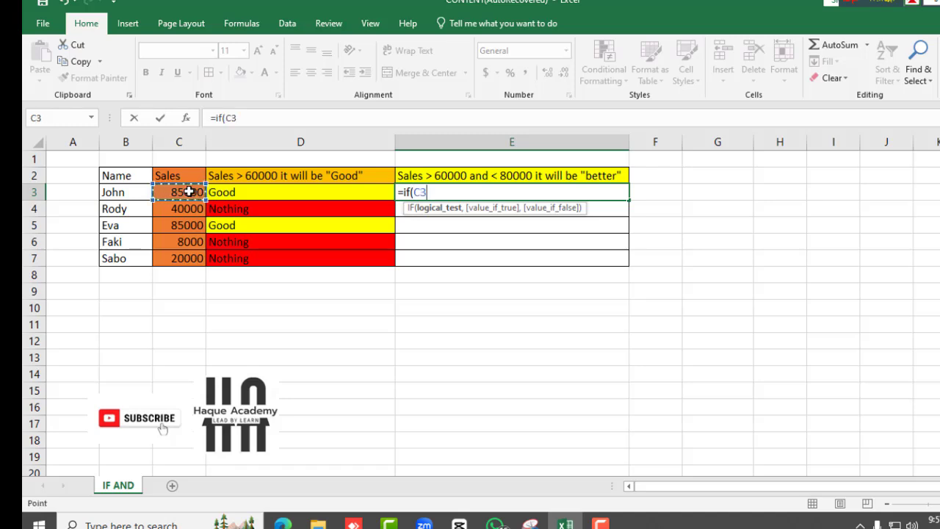
type(">60000")
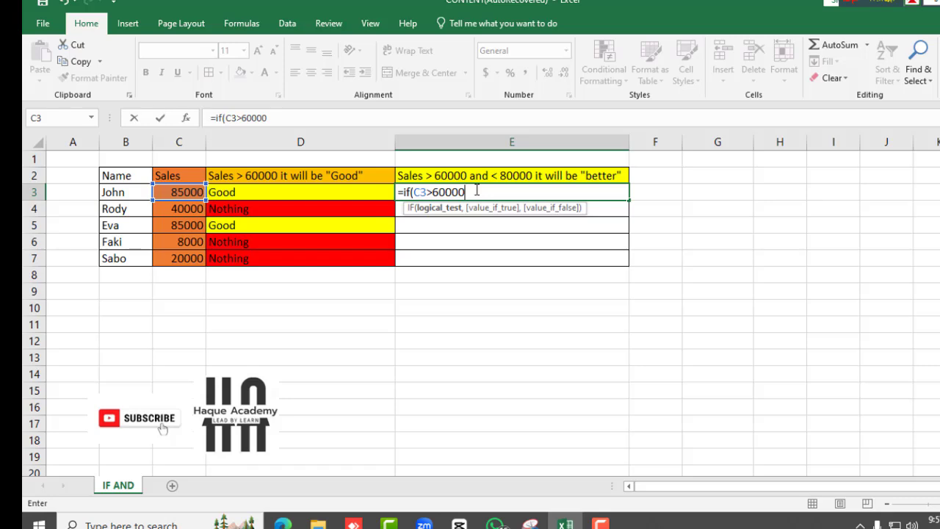
left_click(417, 192)
type("and")
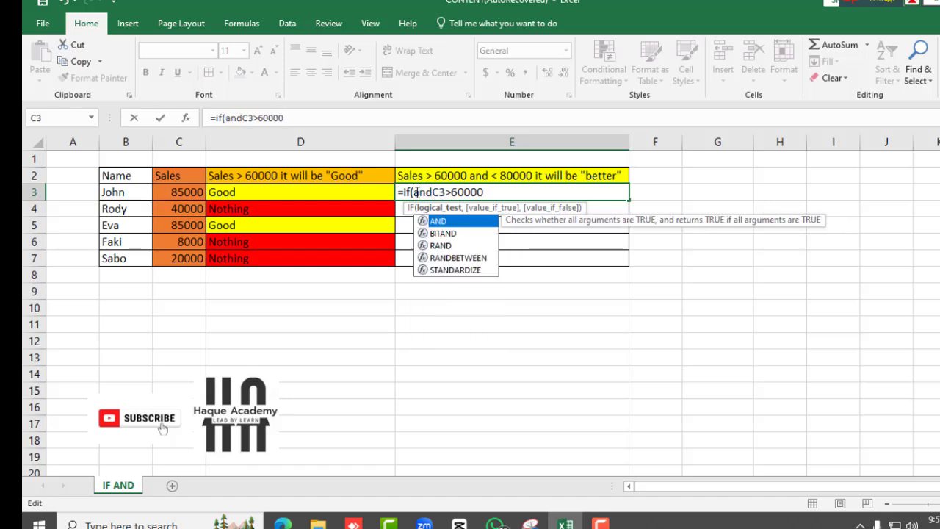
type("(")
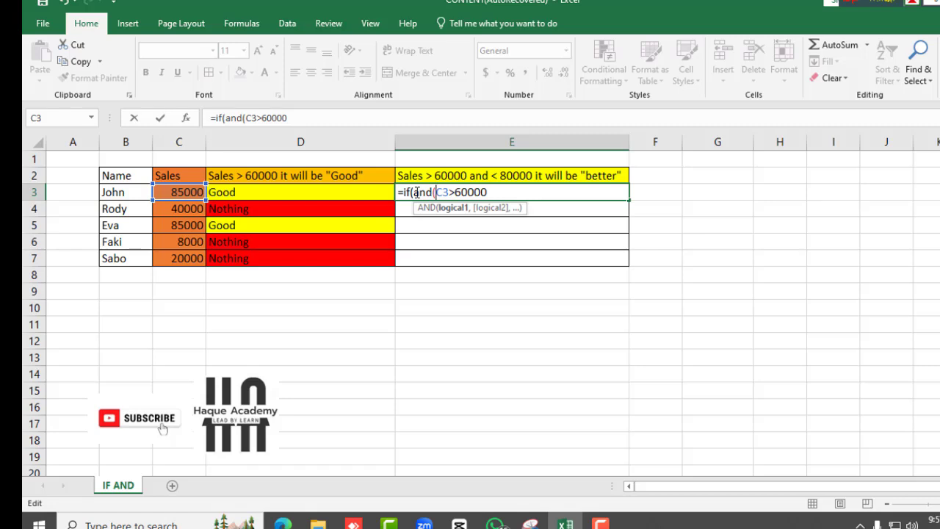
left_click(450, 208)
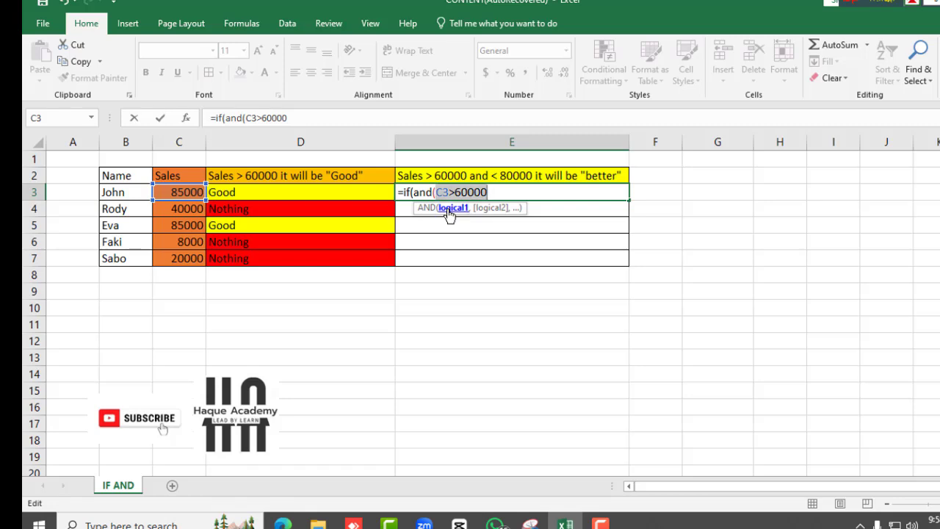
left_click(490, 192)
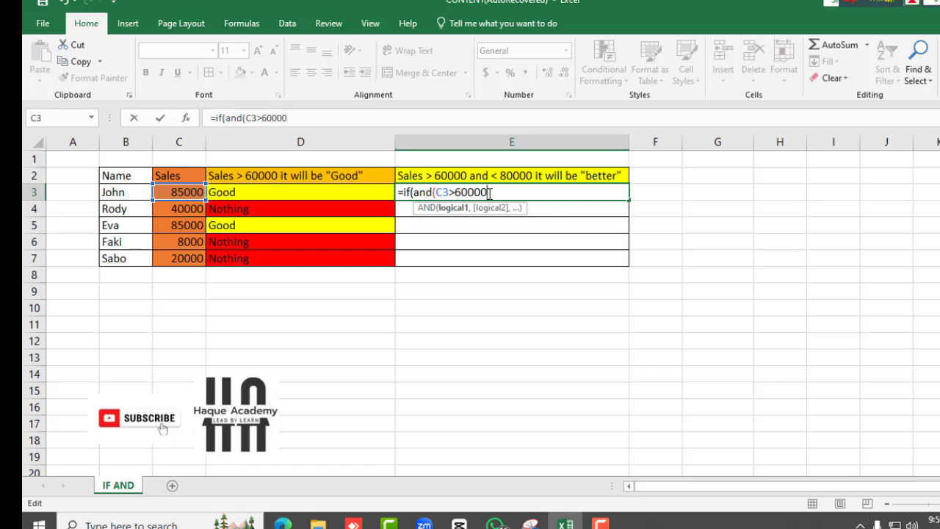
type(",")
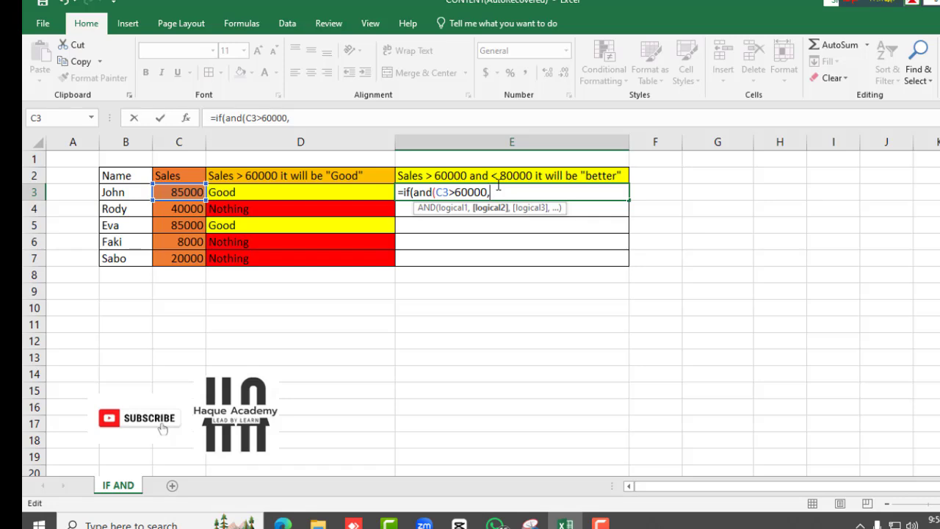
Add the second AND condition C3<80000, closing the AND test and moving to the IF result arguments
type("<80000")
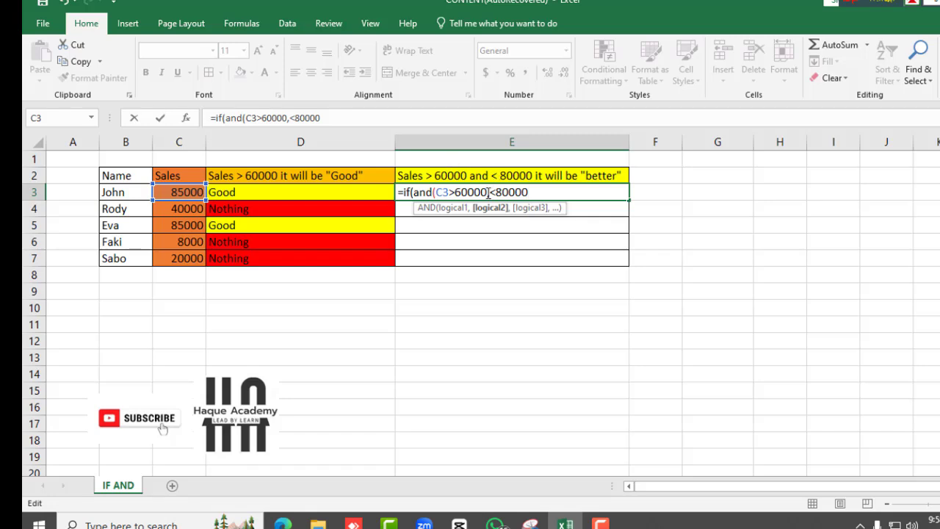
left_click(184, 193)
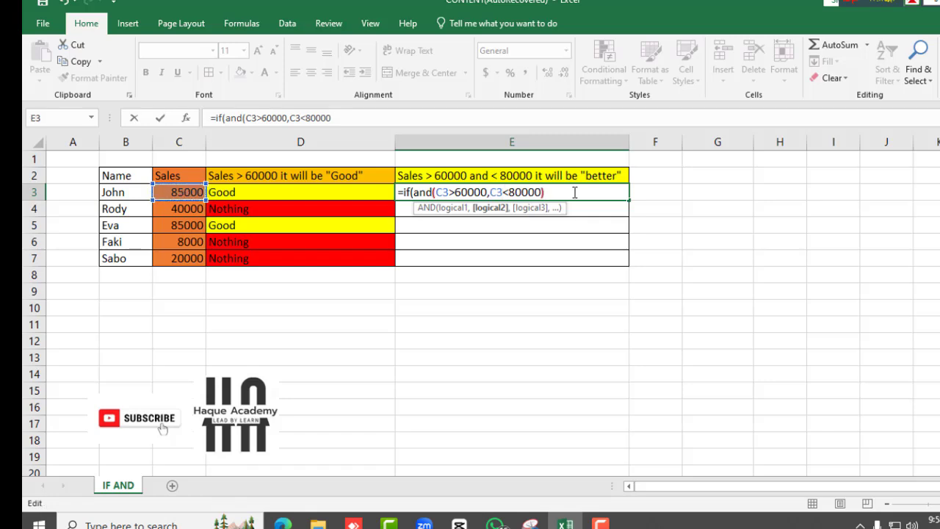
type("),")
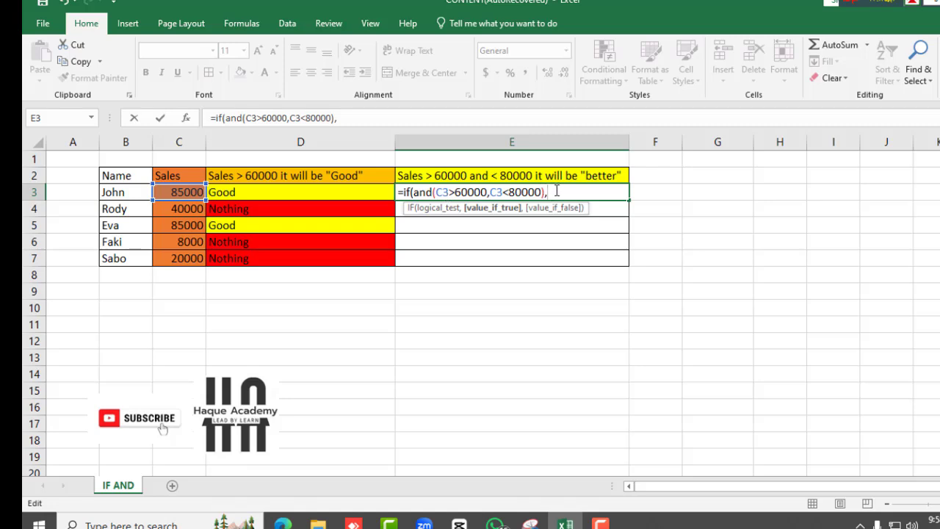
Complete the formula with "better" as the true result and "Nothing" as the false result
type("\"better\"")
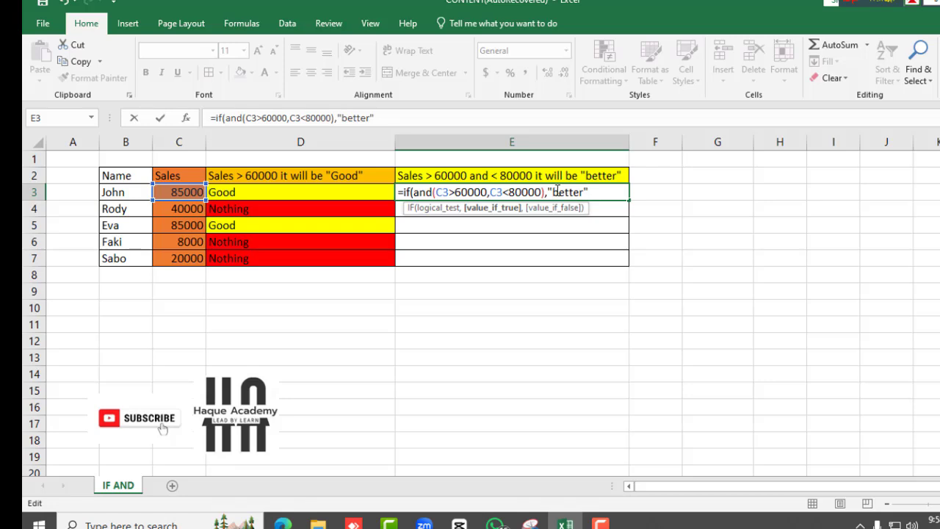
type(",")
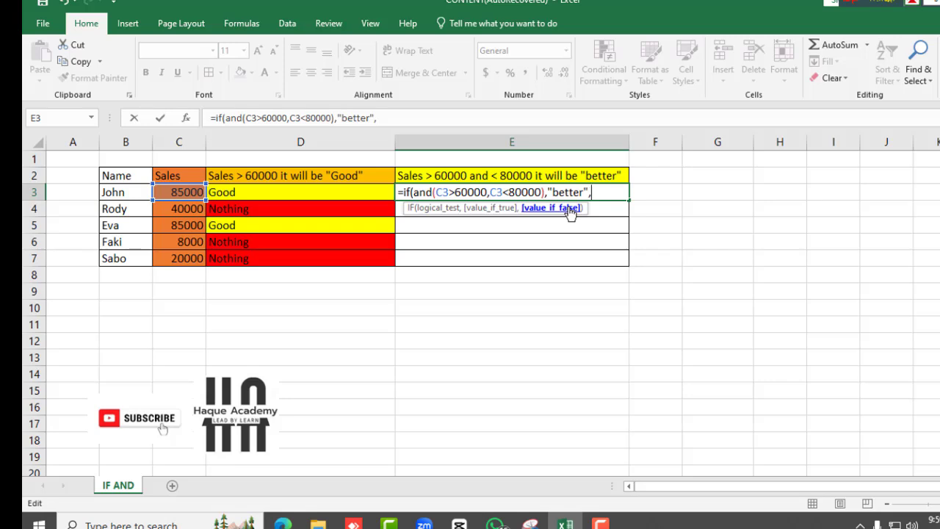
type("\"Nothing\"")
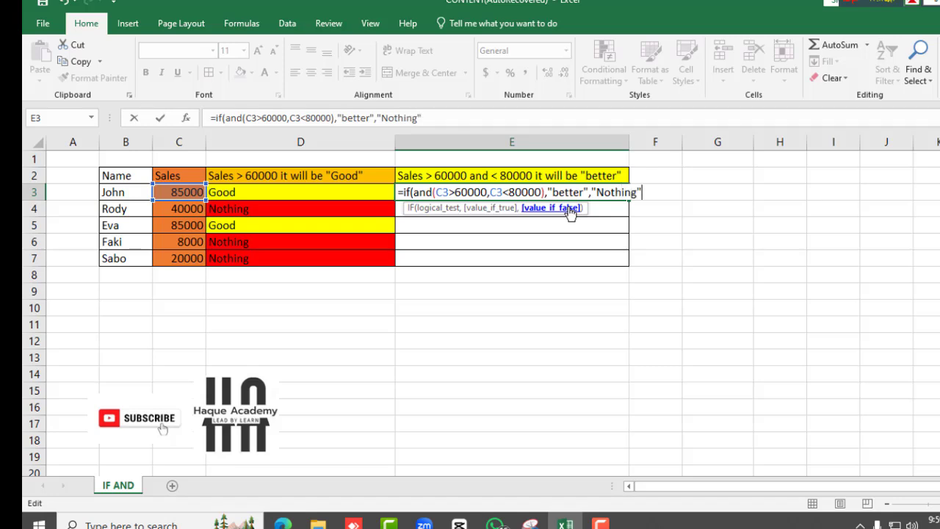
type(")")
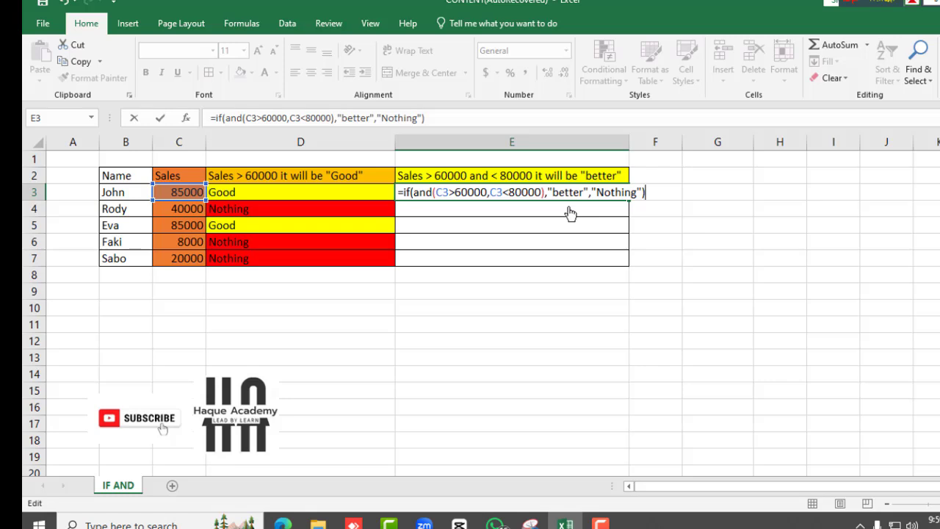
Inspect each argument of =IF(AND(C3>60000,C3<80000),"better","Nothing") in E3, then enter the formula
left_click(409, 193)
left_click(429, 209)
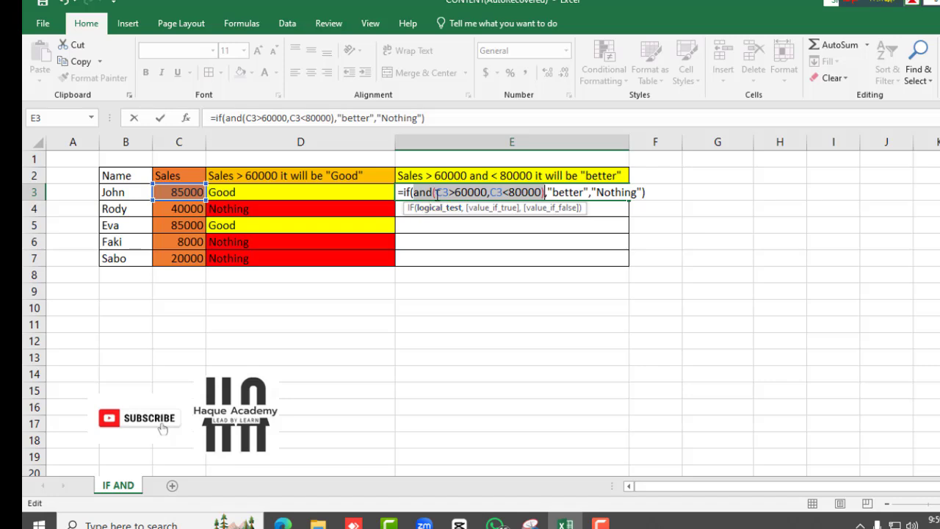
left_click(451, 193)
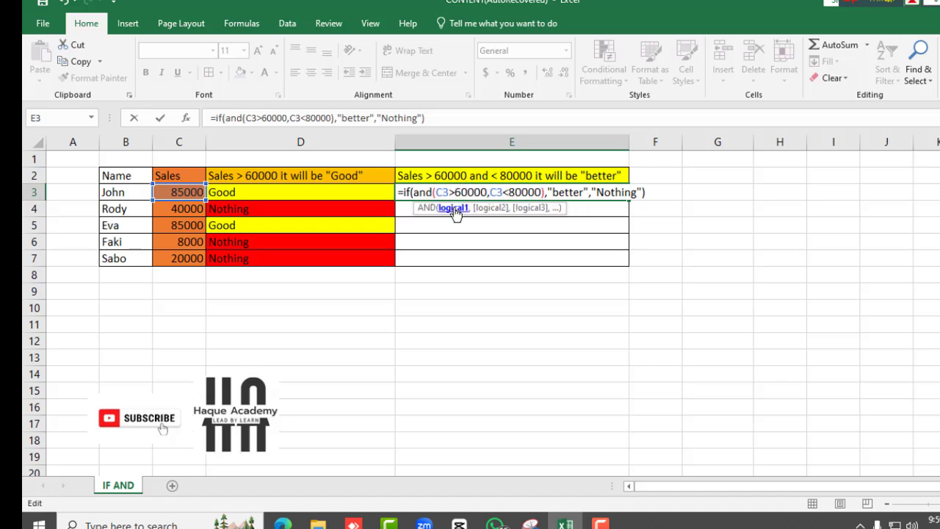
left_click(455, 210)
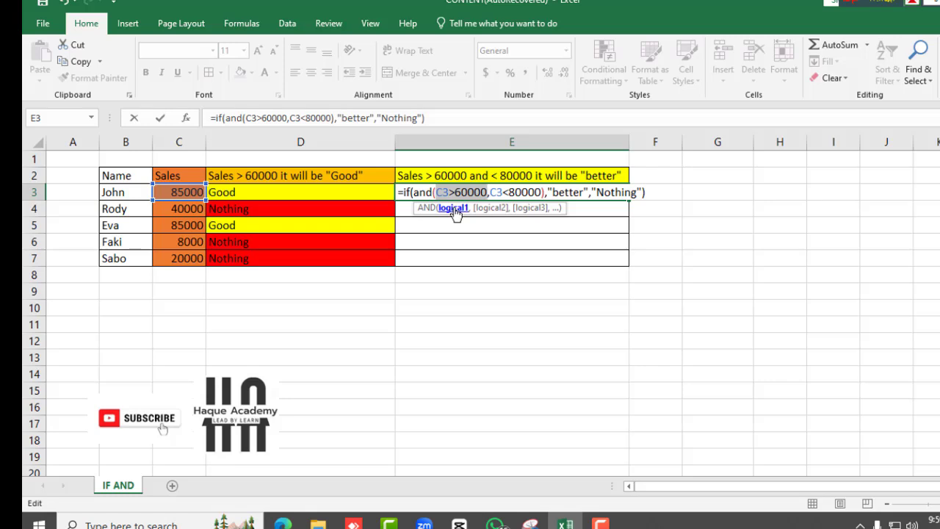
left_click(488, 209)
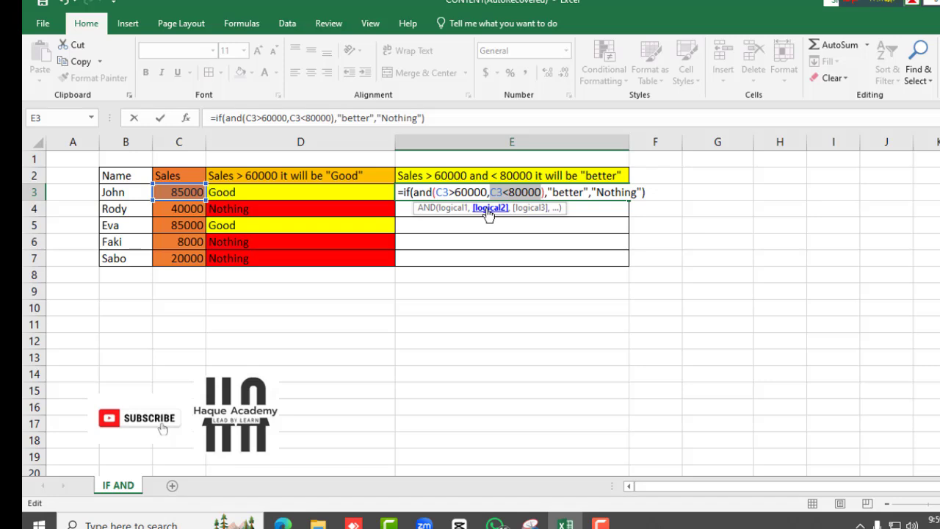
left_click(553, 192)
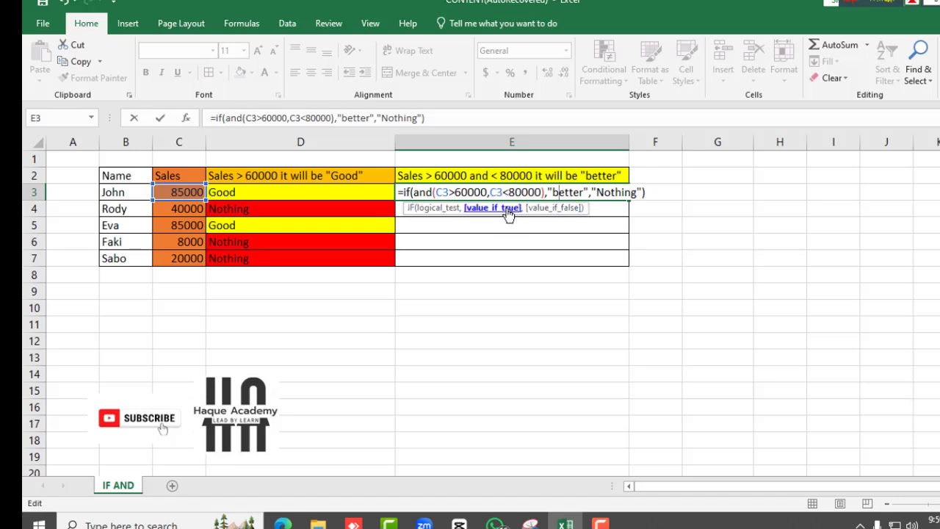
left_click(507, 209)
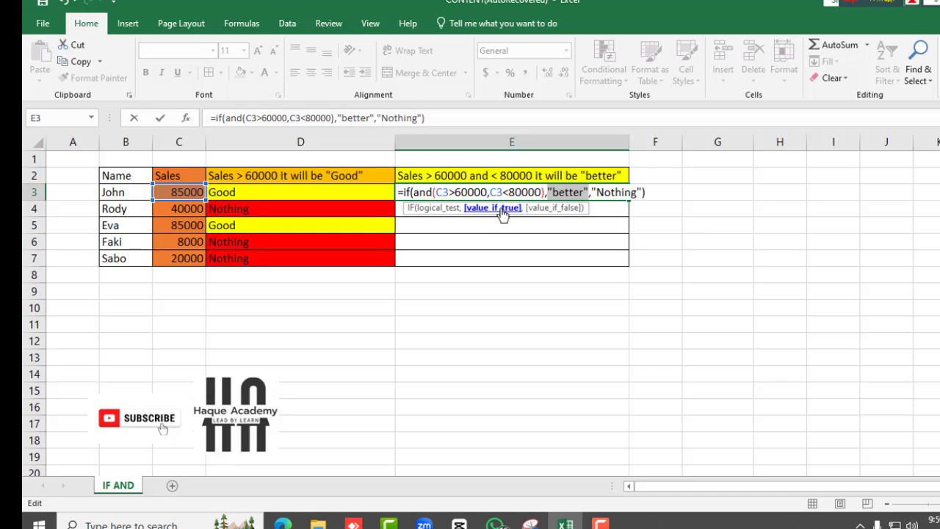
left_click(542, 212)
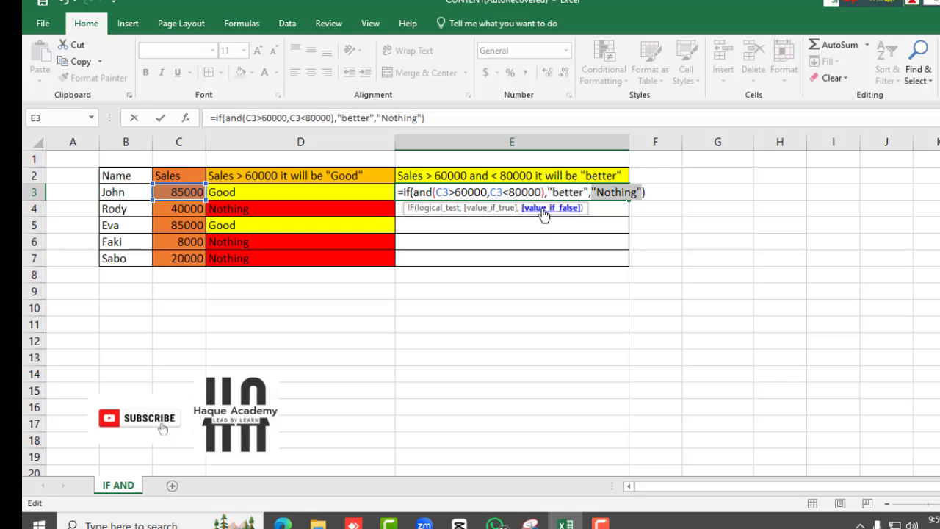
left_click(647, 191)
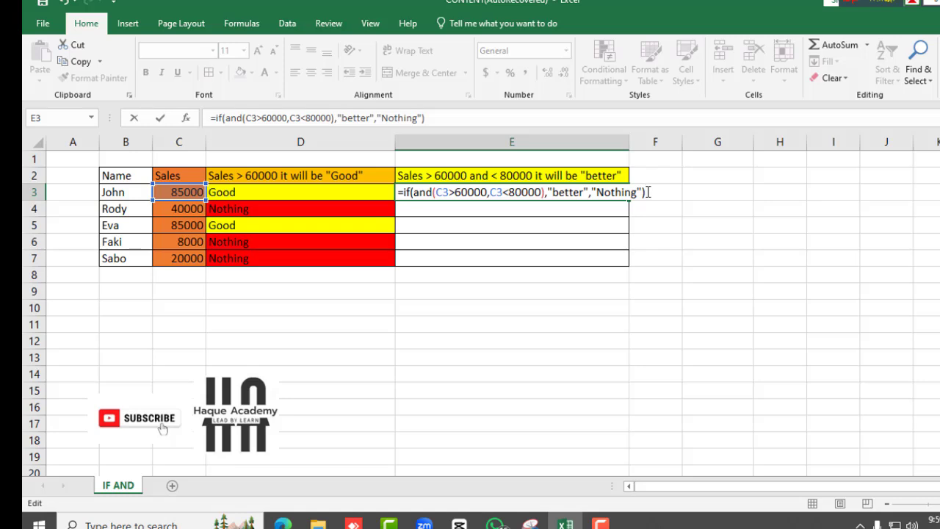
key("Return")
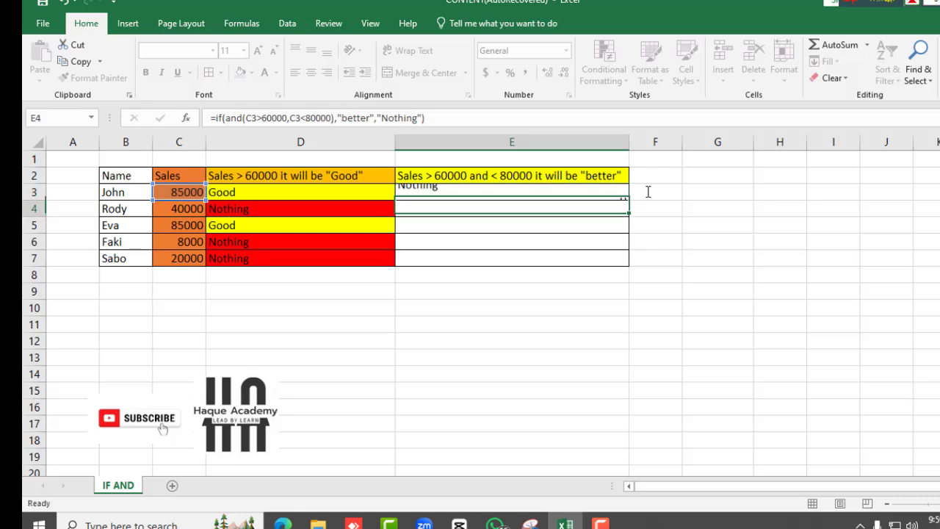
Change John's sales value in C3 to 65000
left_click(448, 193)
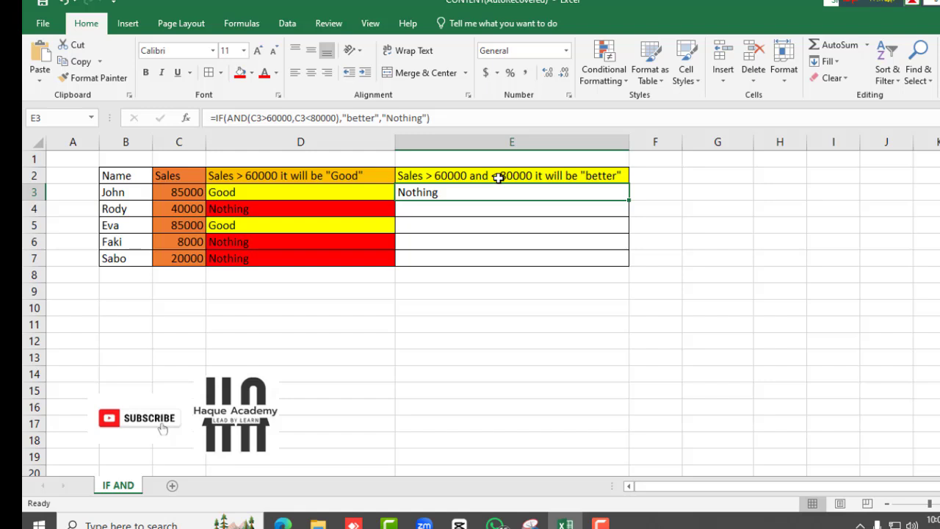
left_click(179, 190)
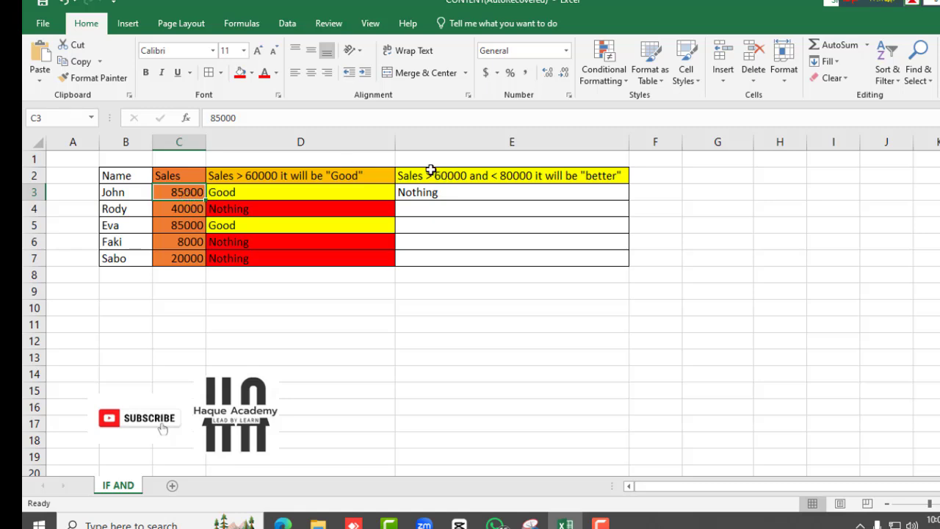
double_click(183, 193)
key("BackSpace")
key("BackSpace")
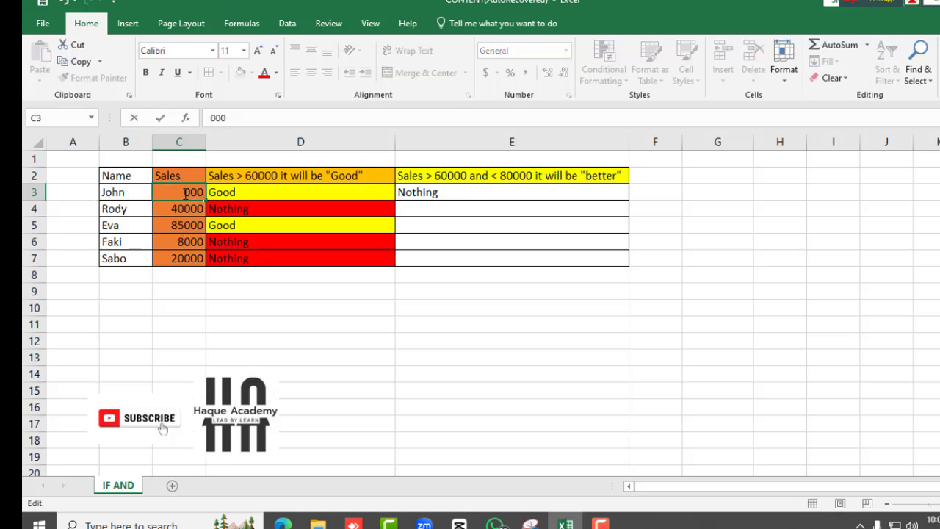
type("65")
key("Return")
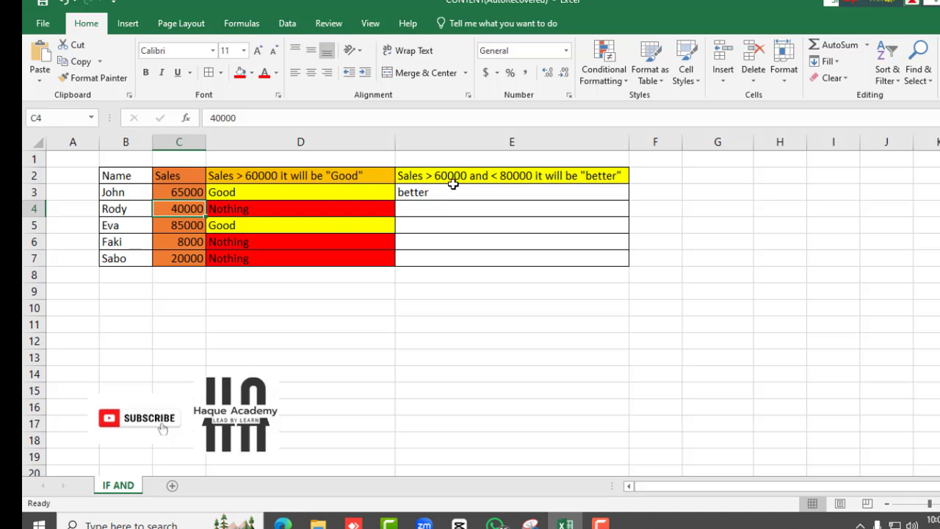
Examine the E3 formula and its reference to the sales cell C3
left_click(432, 193)
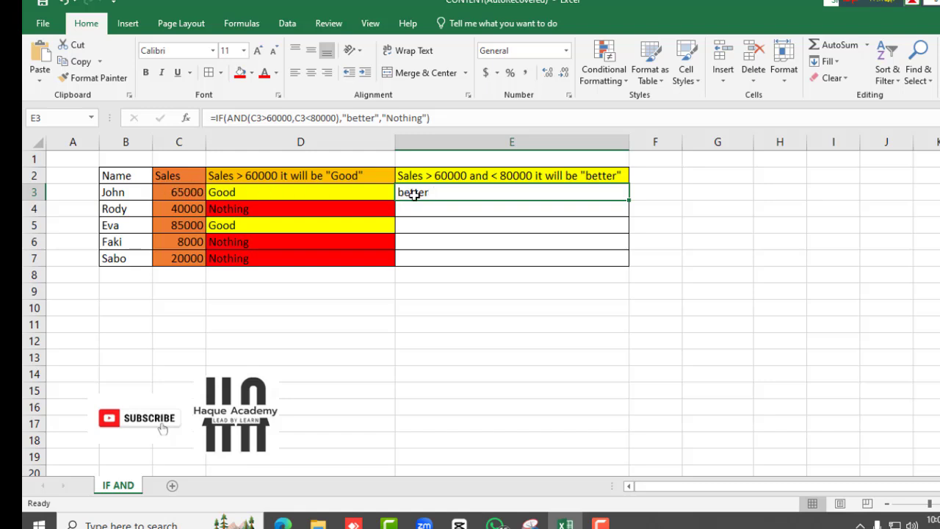
double_click(415, 193)
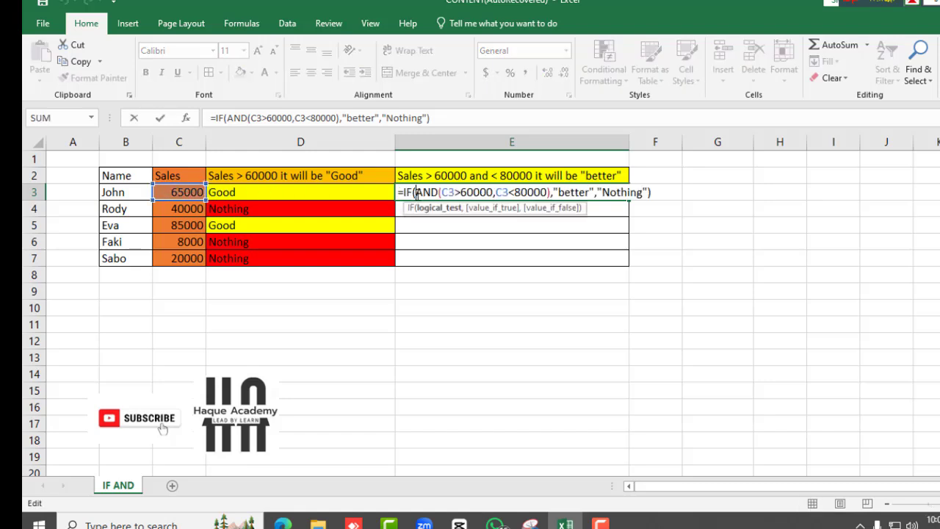
left_click(183, 199)
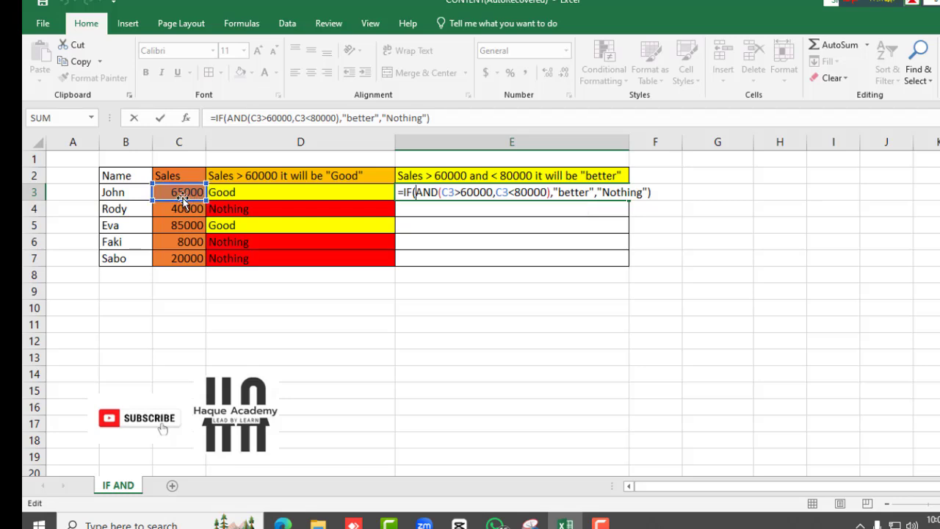
key("Return")
left_click(187, 193)
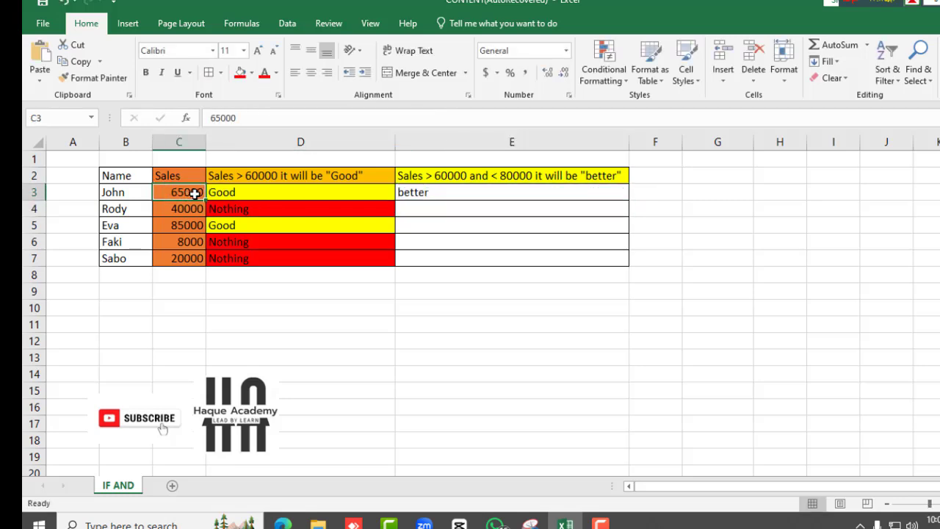
left_click(443, 195)
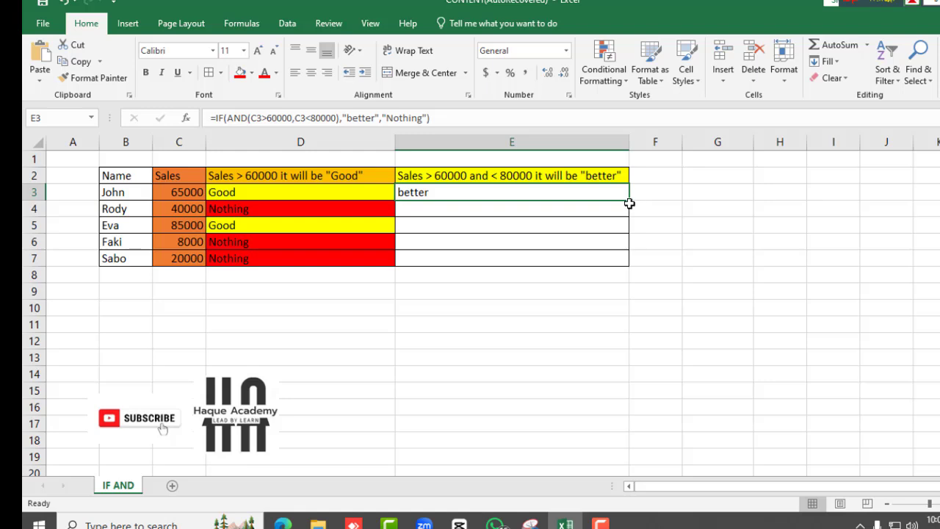
Fill the E3 formula down through E7 and inspect the copied formulas in each row
left_click_drag(629, 202, 630, 263)
left_click(430, 210)
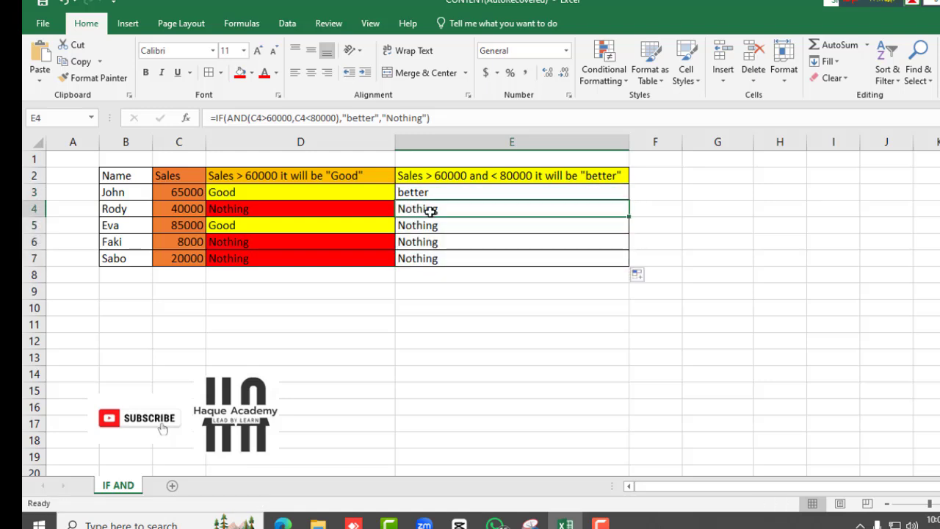
left_click(426, 223)
left_click(421, 240)
left_click(416, 256)
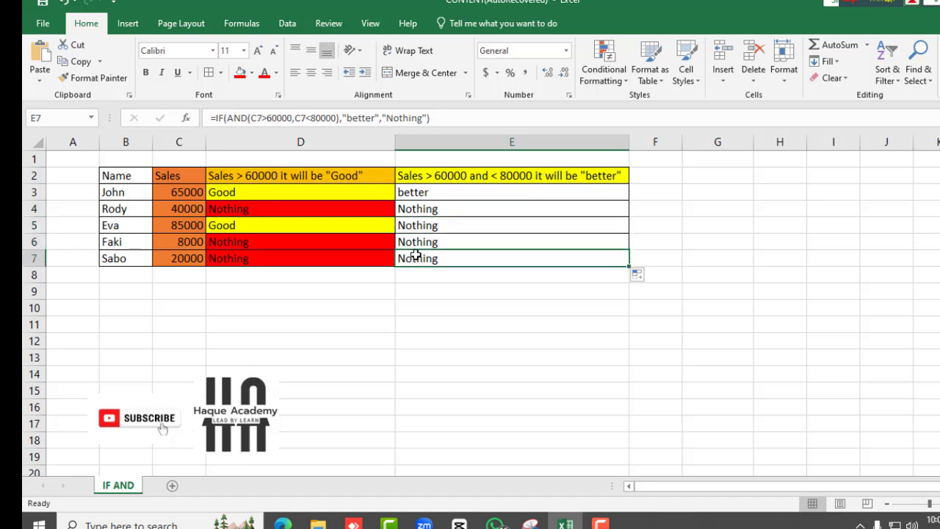
left_click(420, 208)
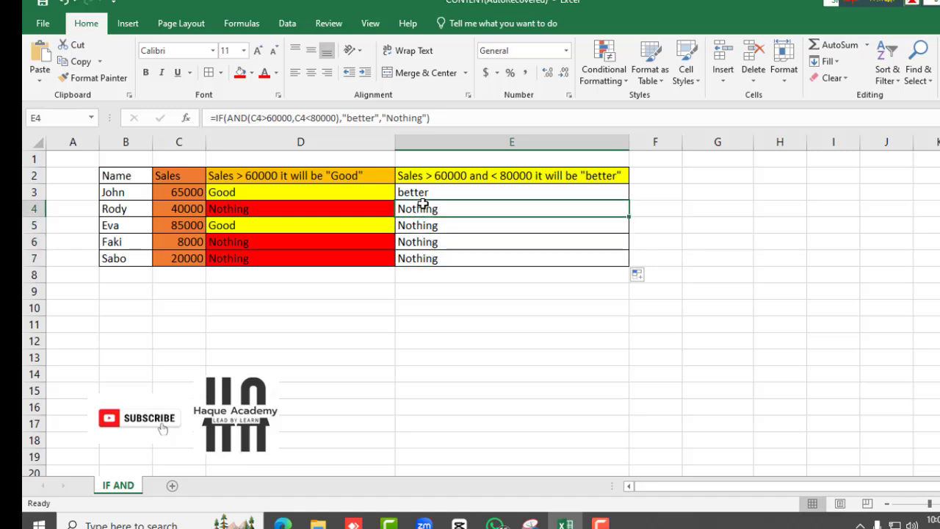
Change the sales value in C4 to 61000 and check the result in E4
left_click(181, 211)
double_click(180, 210)
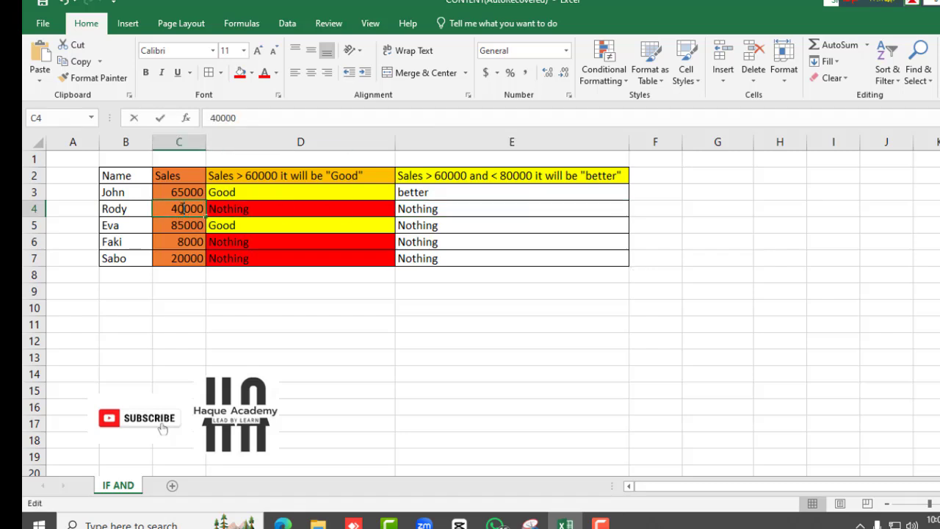
key("BackSpace")
key("BackSpace")
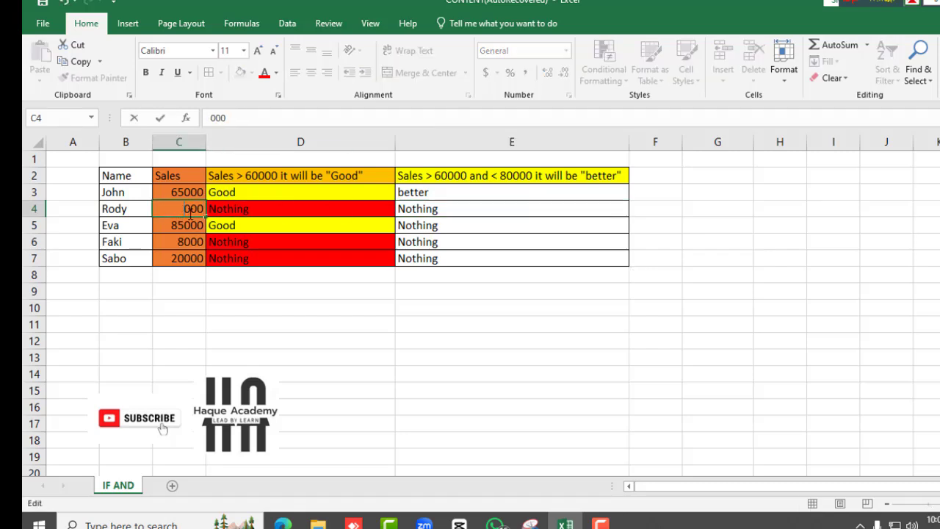
type("61")
key("Return")
left_click(434, 210)
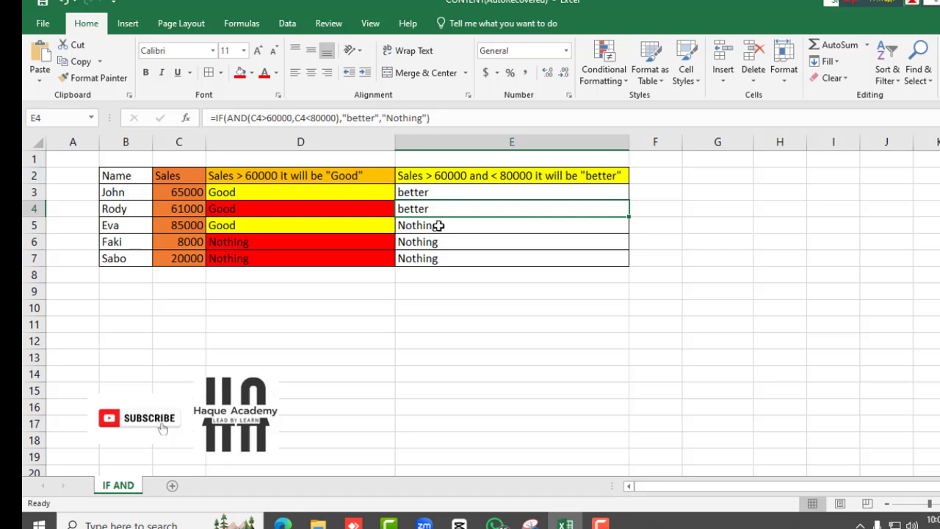
Change the sales value in C5 to 79000 and check the result in E5
left_click(438, 226)
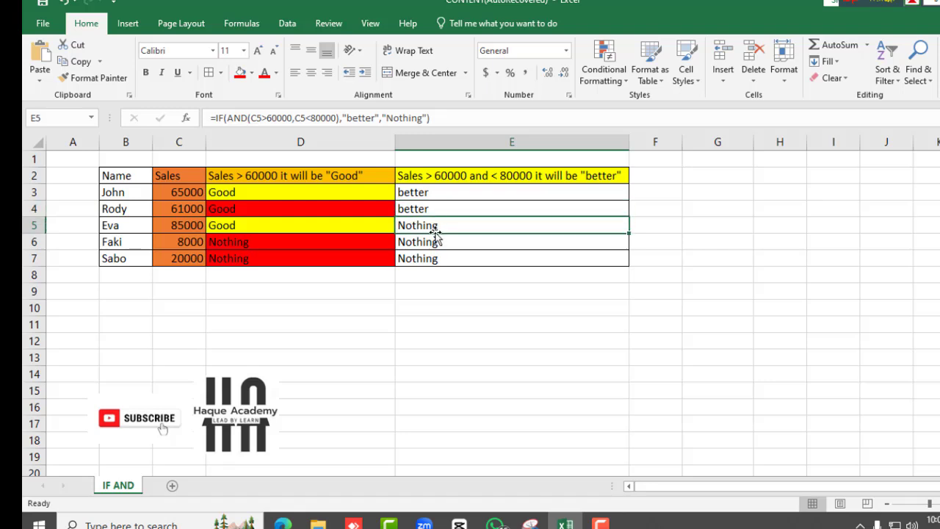
left_click(183, 224)
double_click(182, 224)
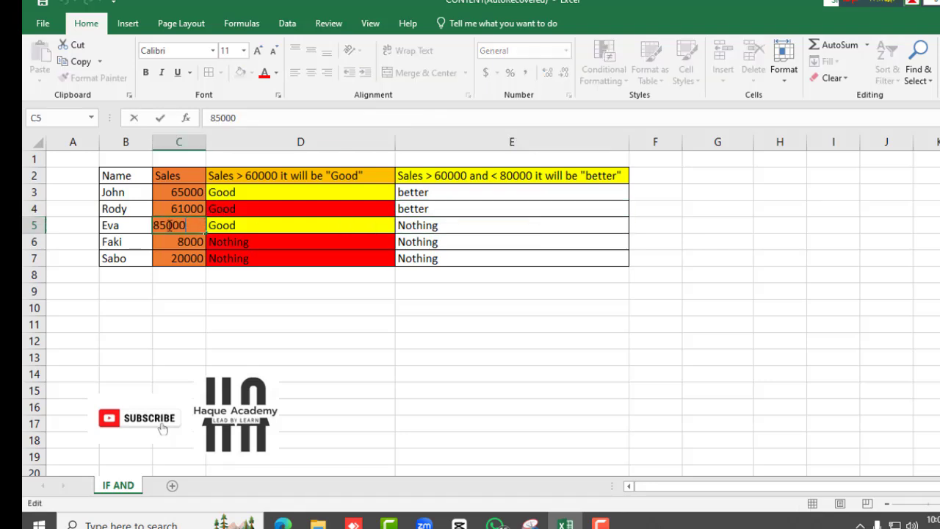
key("BackSpace")
key("BackSpace")
type("79")
key("Return")
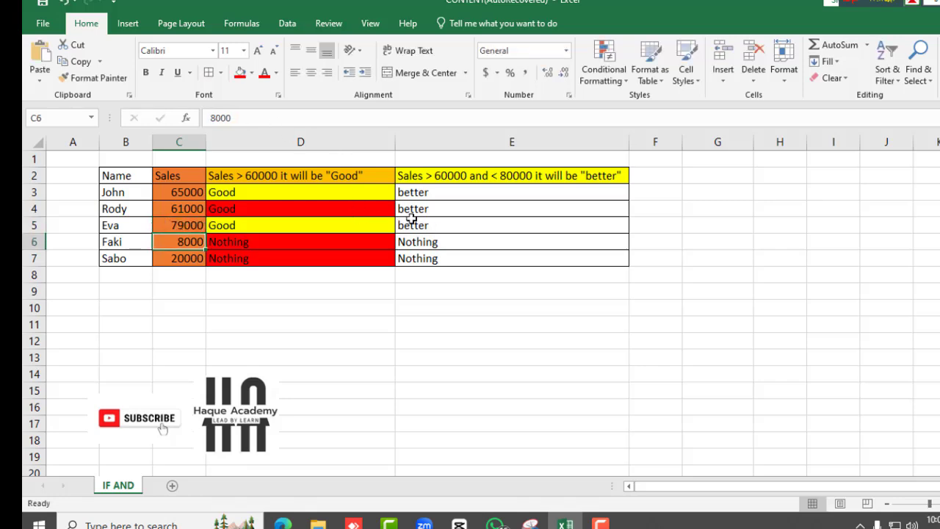
left_click(435, 224)
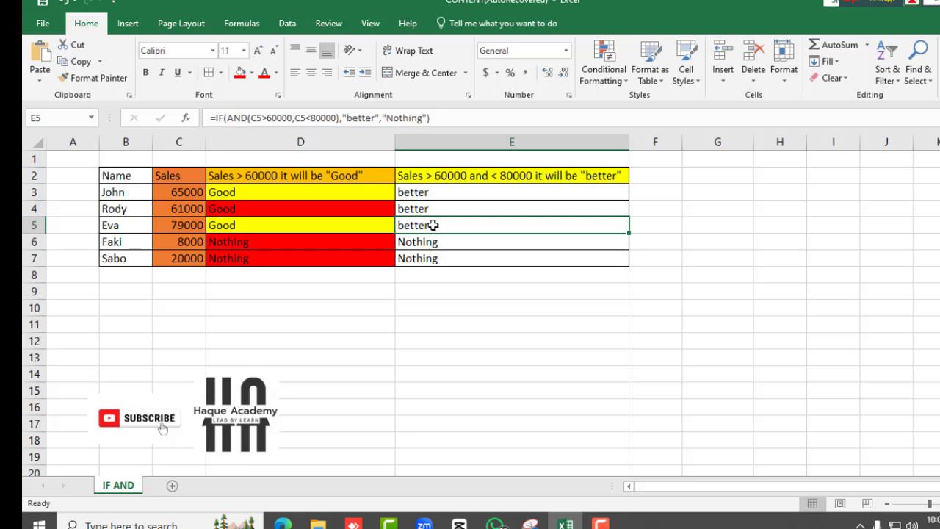
Fill cells E6 and E7 with red
left_click(436, 244)
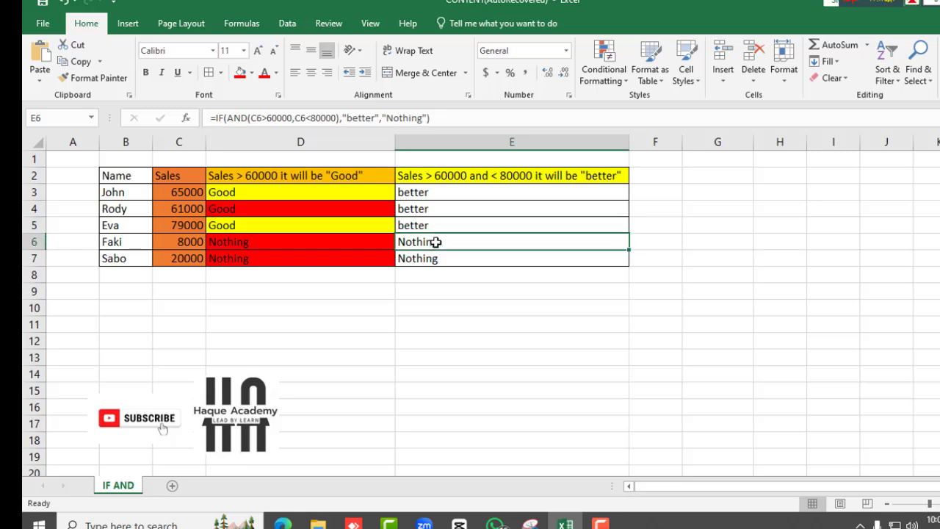
left_click(185, 246)
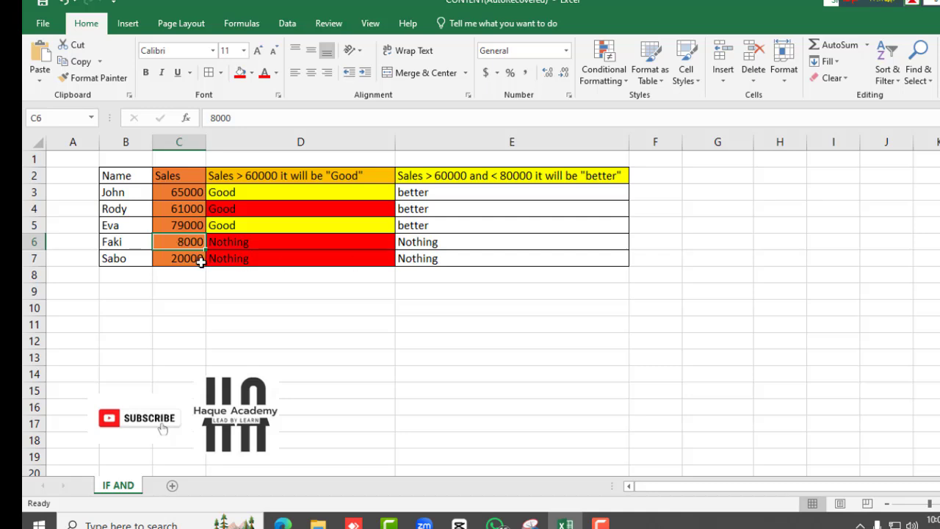
left_click(191, 260)
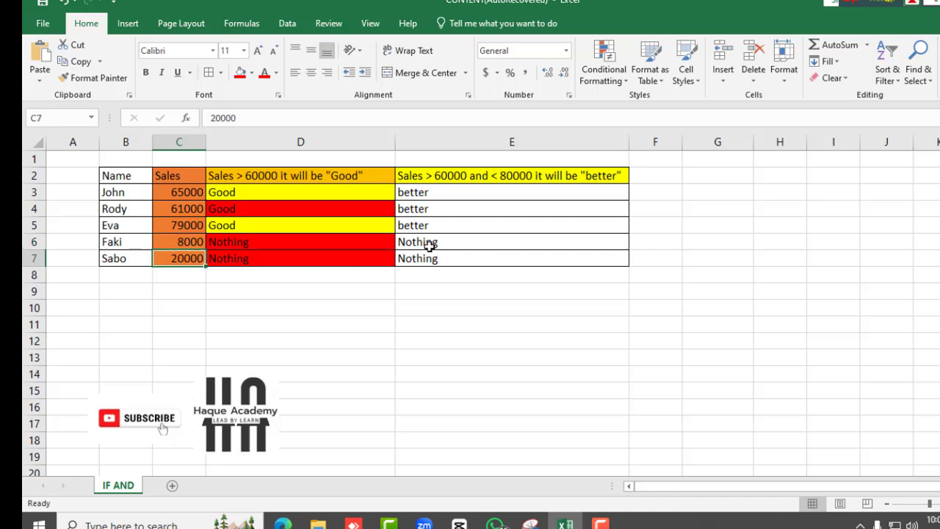
left_click_drag(428, 243, 432, 256)
left_click(240, 72)
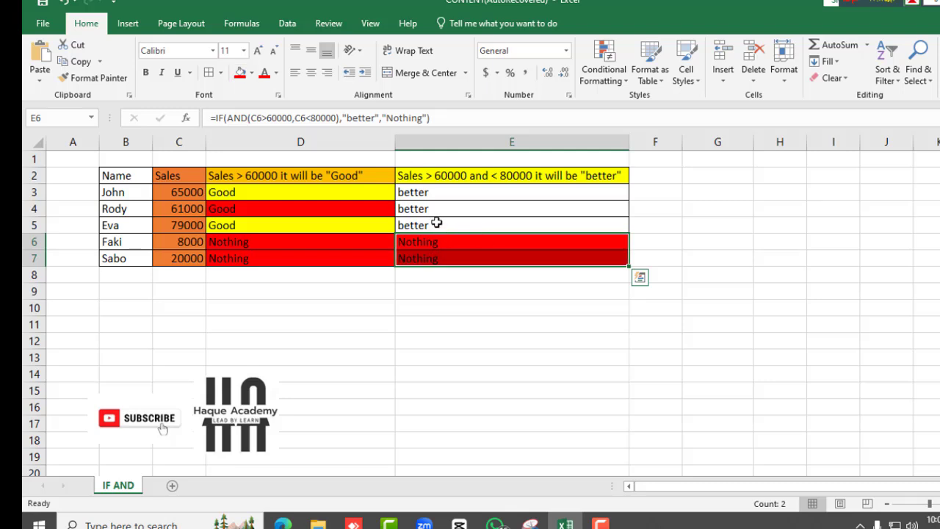
Fill cells E3 through E5 with yellow
left_click_drag(429, 195, 420, 225)
left_click(251, 72)
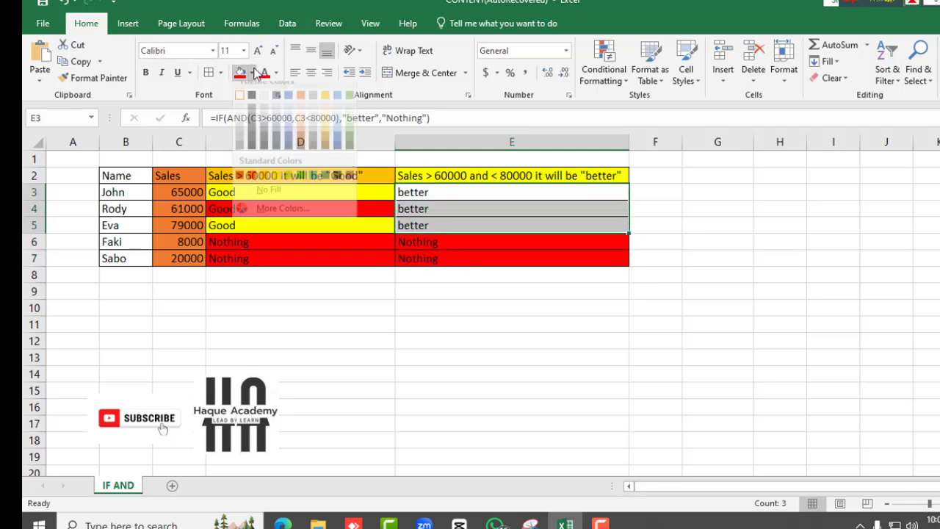
left_click(278, 189)
left_click(472, 220)
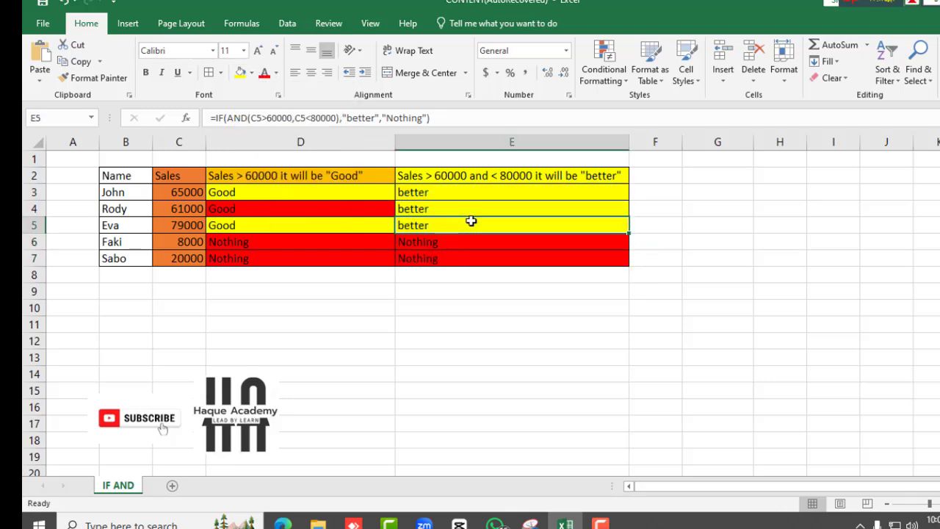